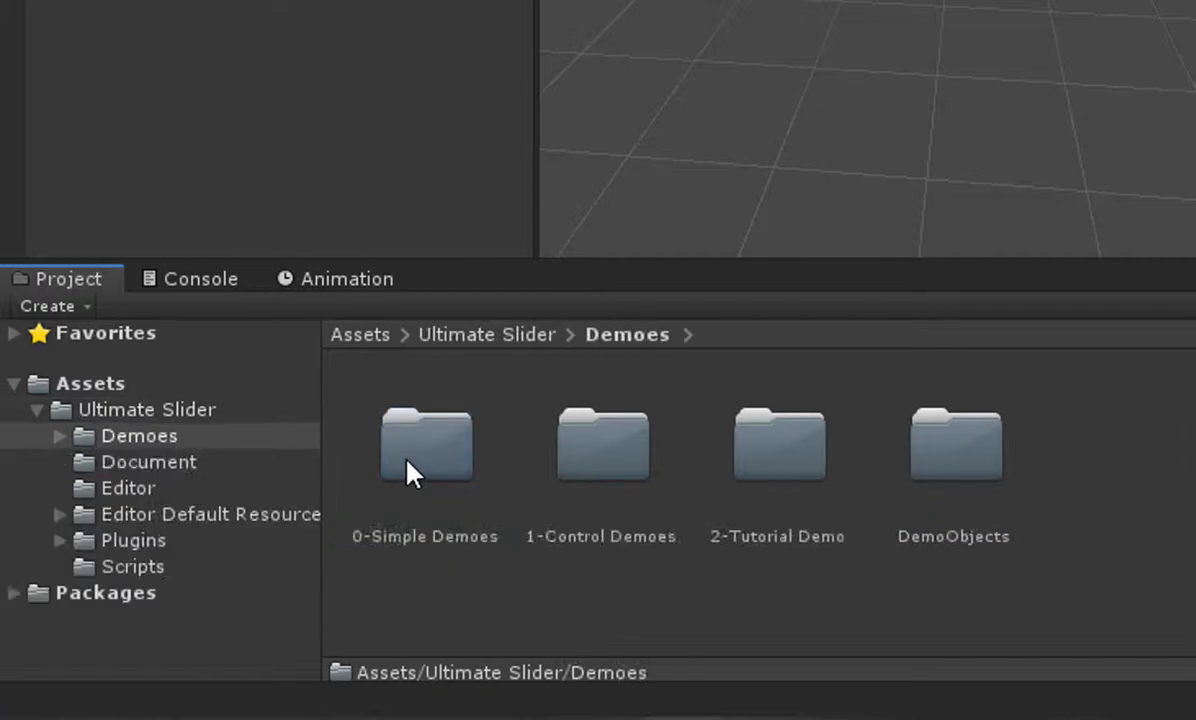
Open the TutorialDemo scene from the 2-Tutorial Demo folder and inspect the cubes under Sample 3D Parent
double_click(788, 468)
double_click(480, 472)
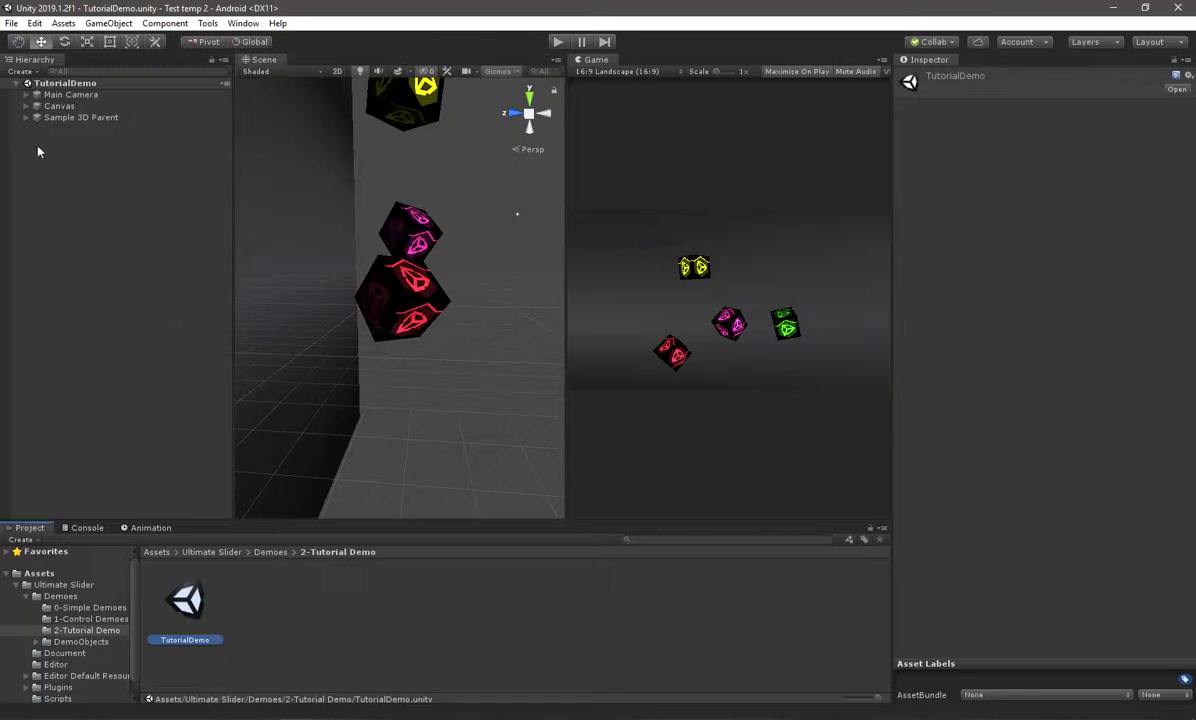
click(26, 118)
double_click(72, 118)
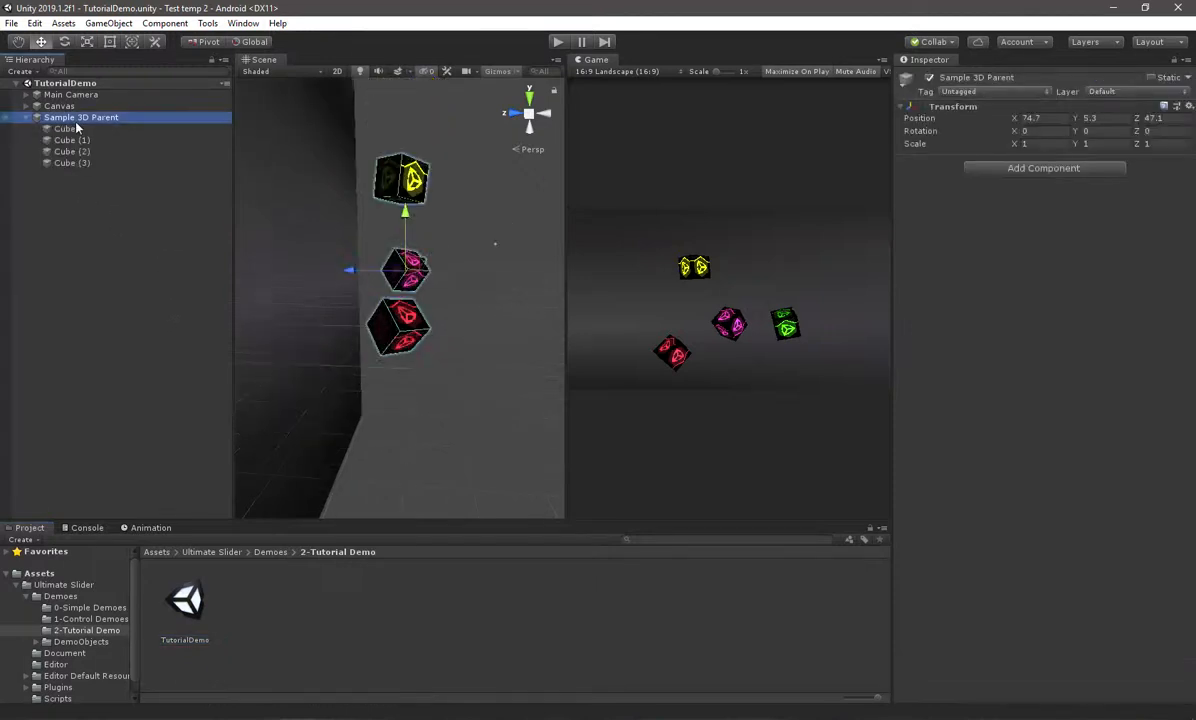
double_click(73, 131)
double_click(76, 141)
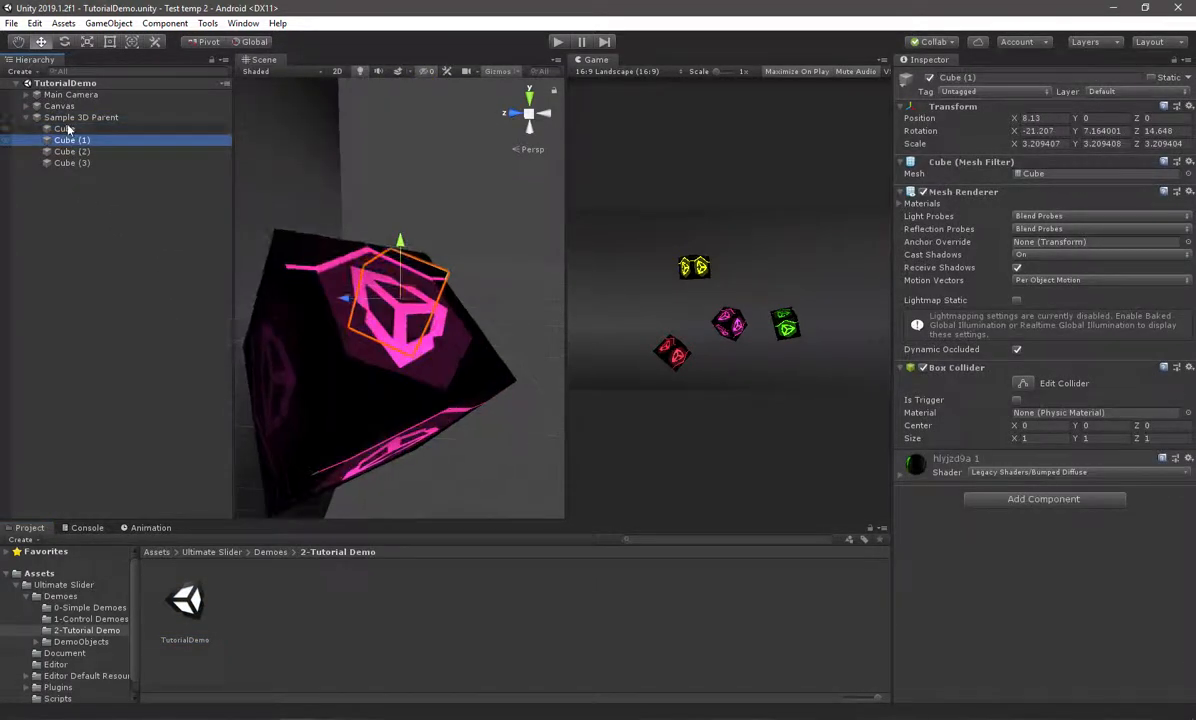
double_click(66, 119)
click(93, 195)
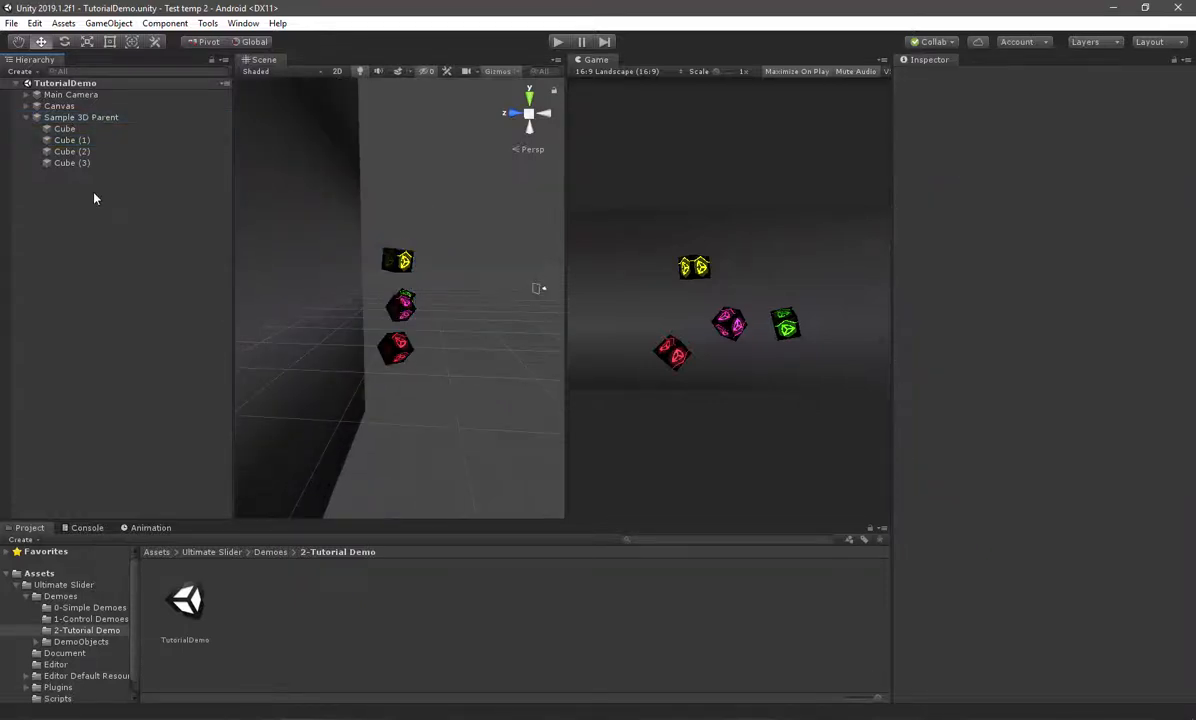
Add an Ultimate Slider manager object to the scene and assign Sample 3D Parent as its Slider Content Parent
click(207, 23)
mouse_move(250, 40)
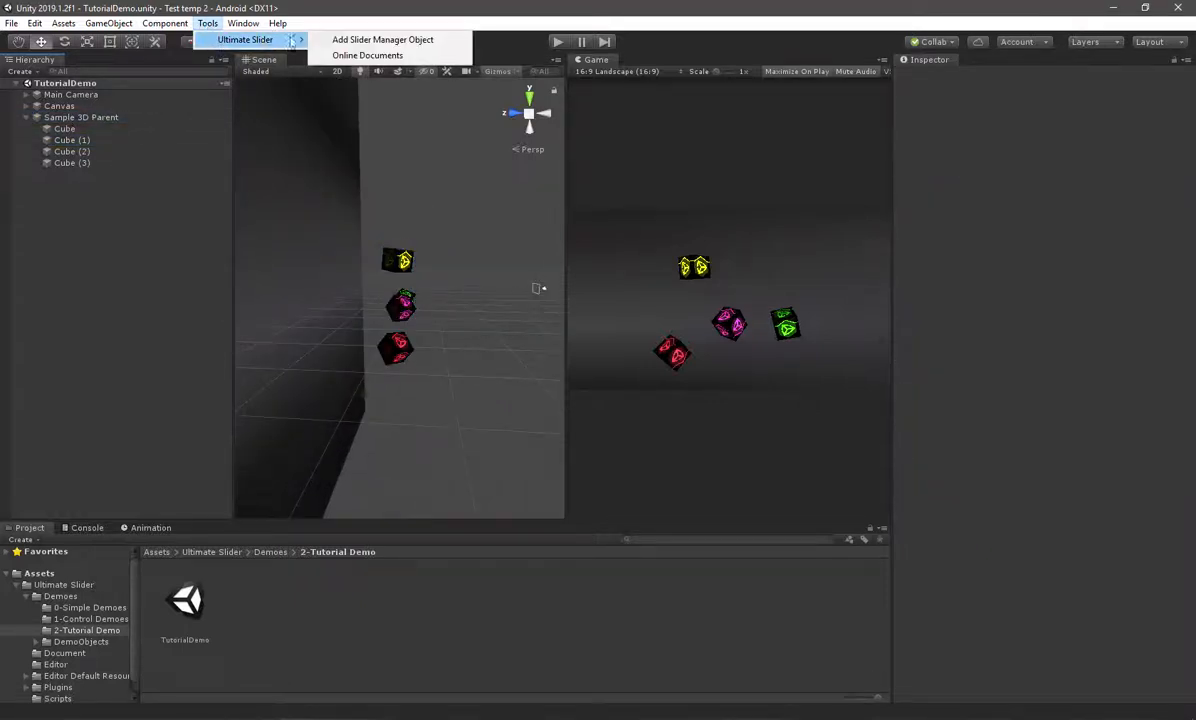
click(330, 40)
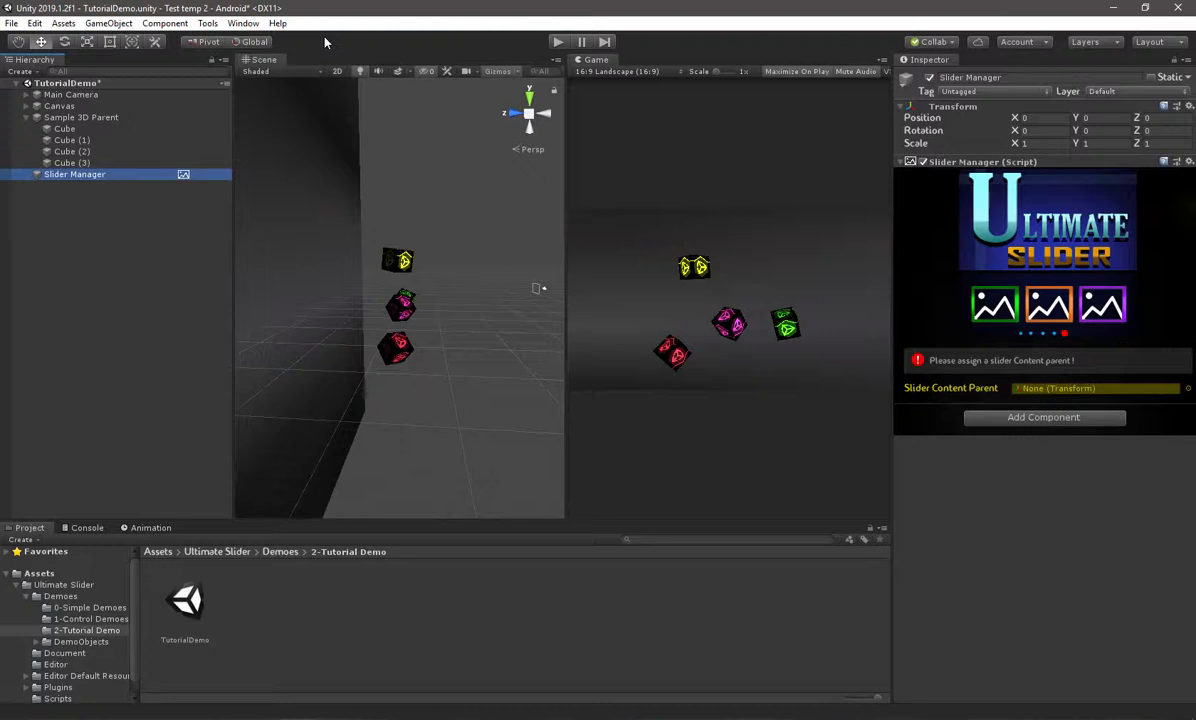
drag(92, 118, 1068, 392)
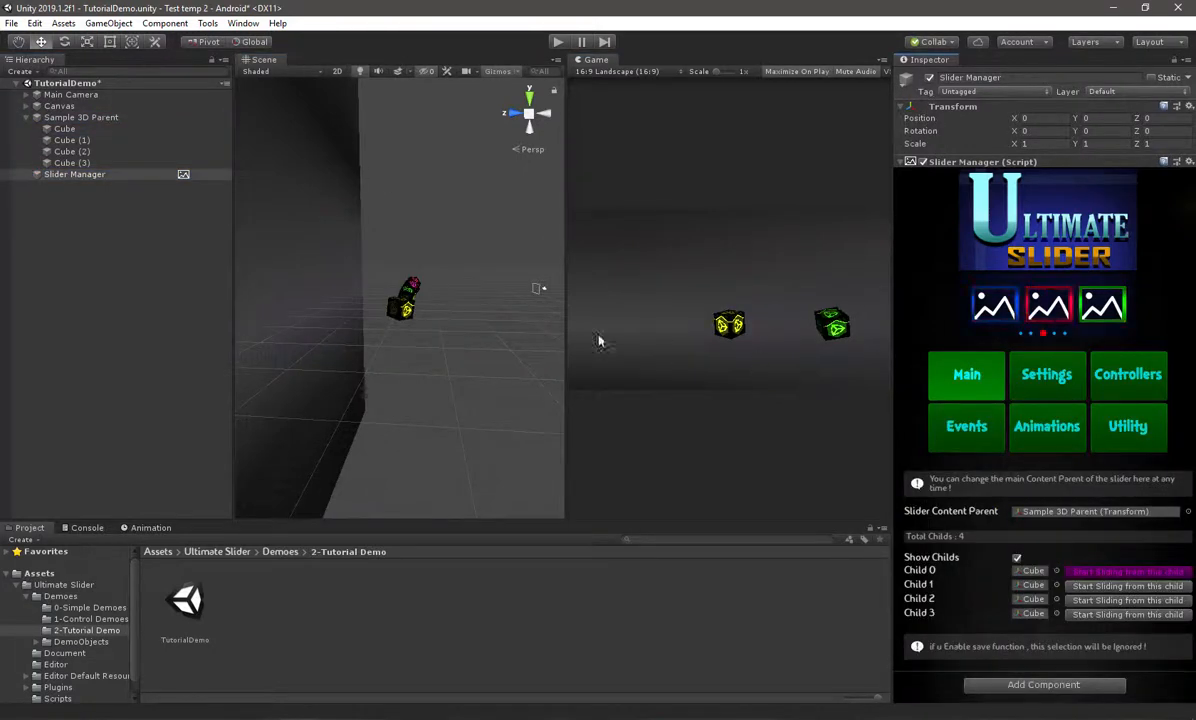
Examine the cube arrangement in the scene and test the default automatic sliding in play mode
scroll(419, 379, up, 5)
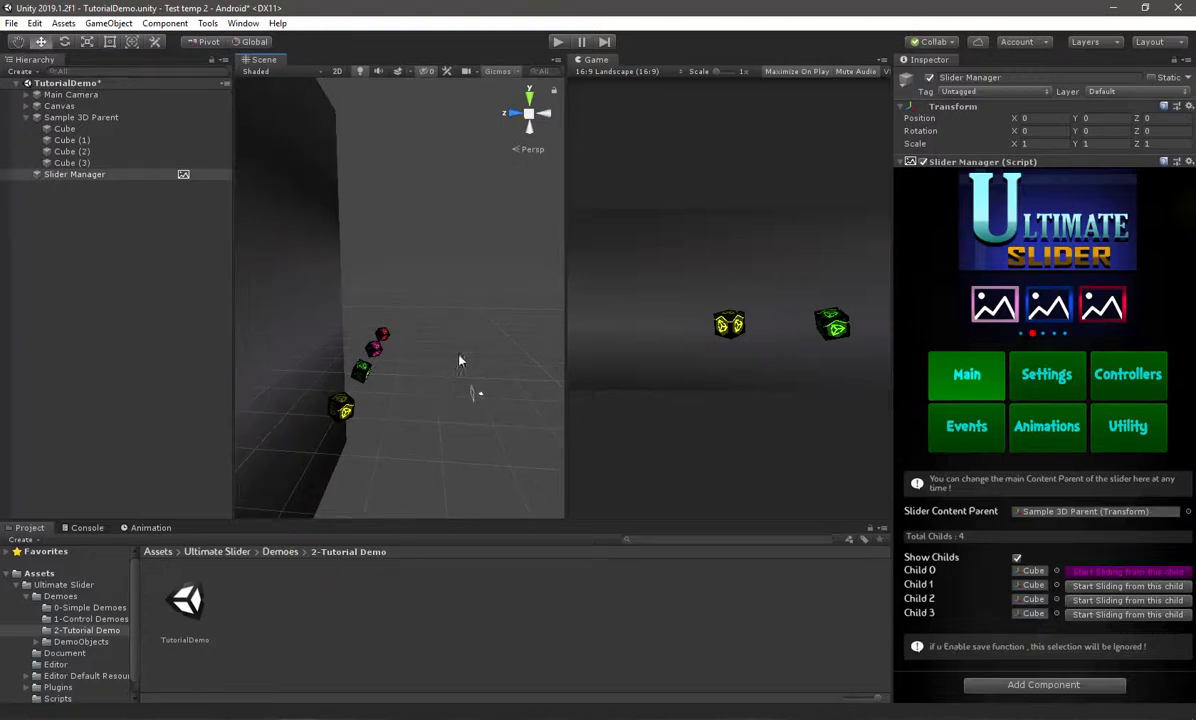
alt+drag(460, 360, 399, 314)
scroll(438, 358, up, 3)
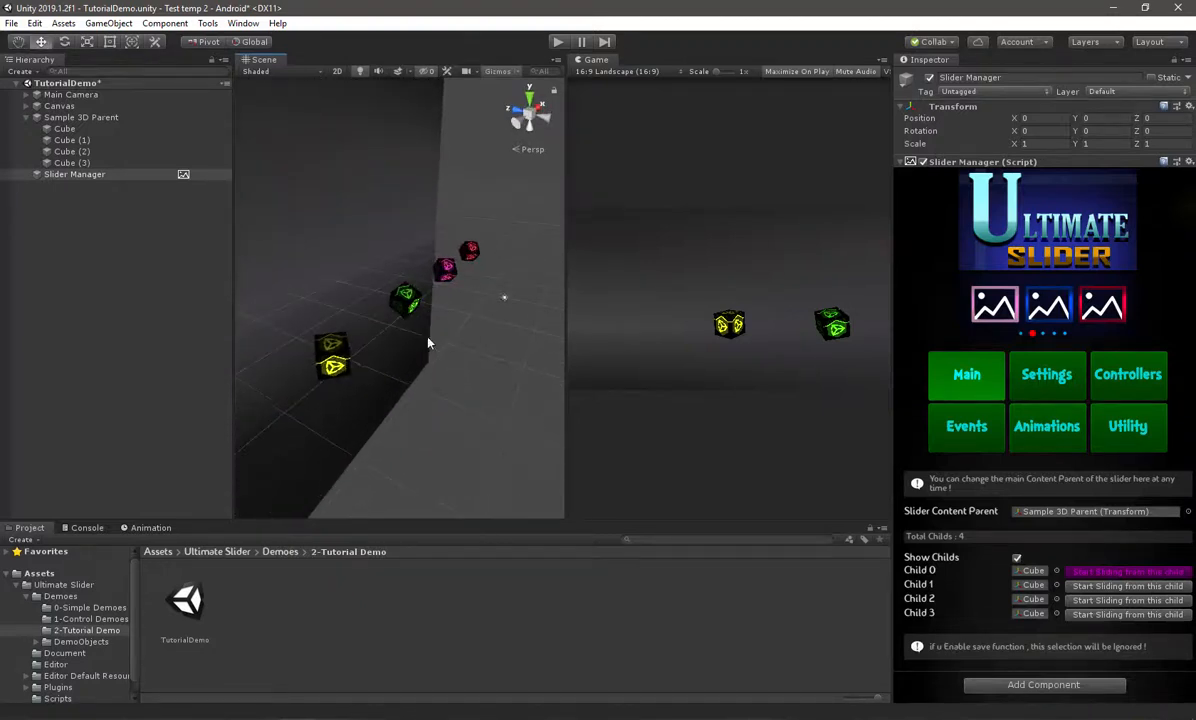
click(557, 42)
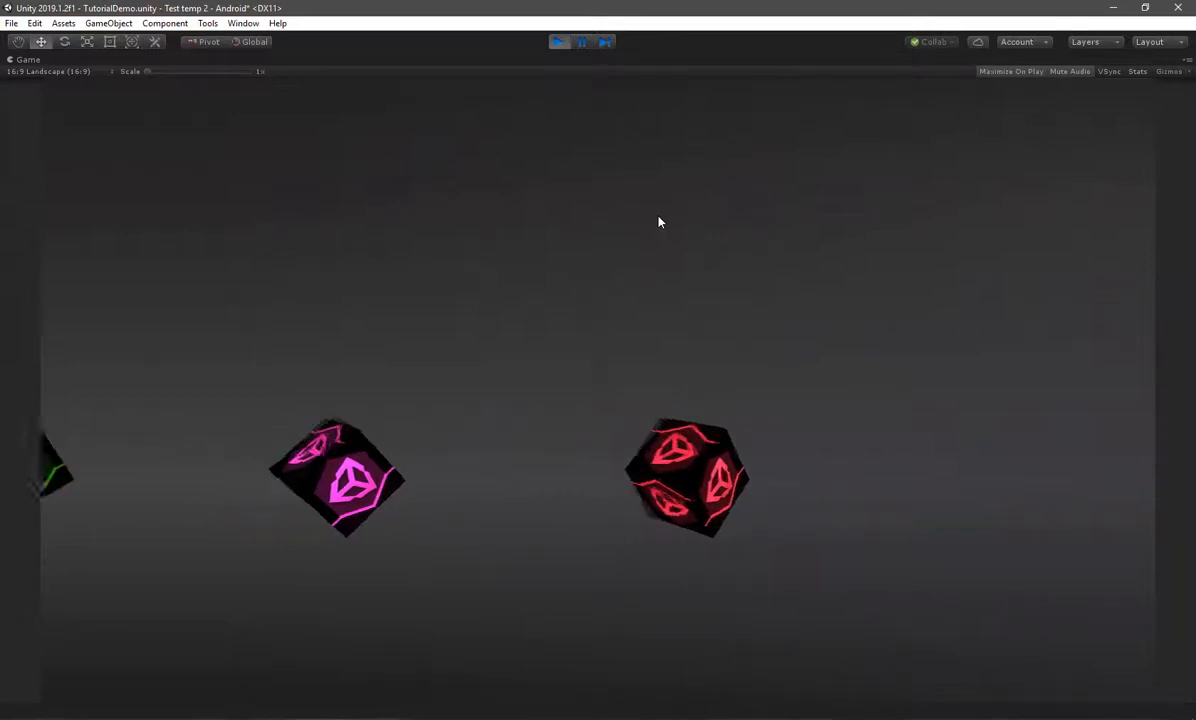
click(555, 43)
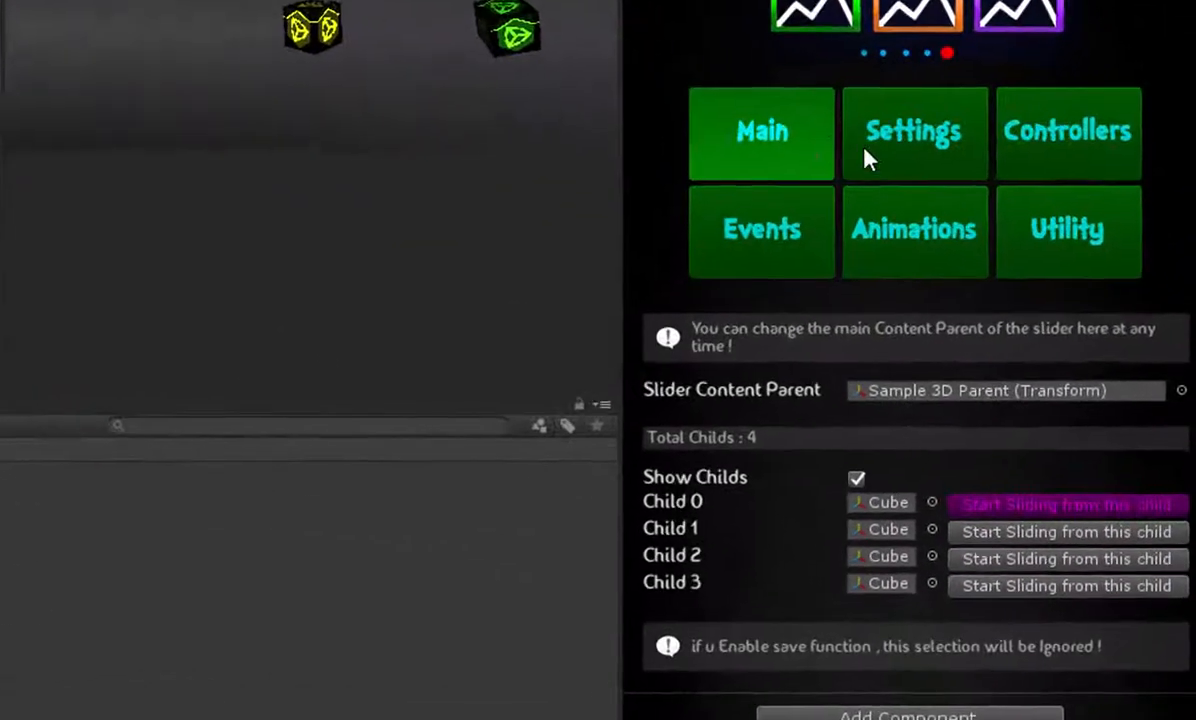
Set the Slider Direction to X 37.4, Y 3.6, Z 0.98 and test the new spacing in play mode
click(903, 158)
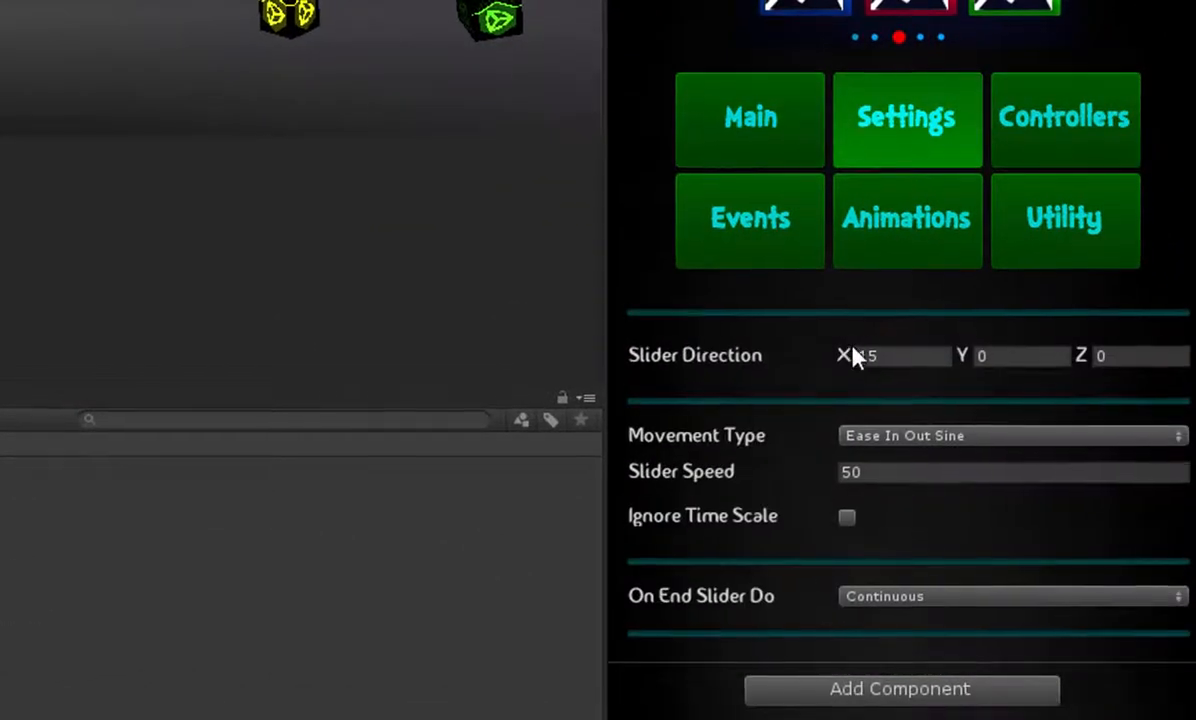
drag(846, 353, 933, 384)
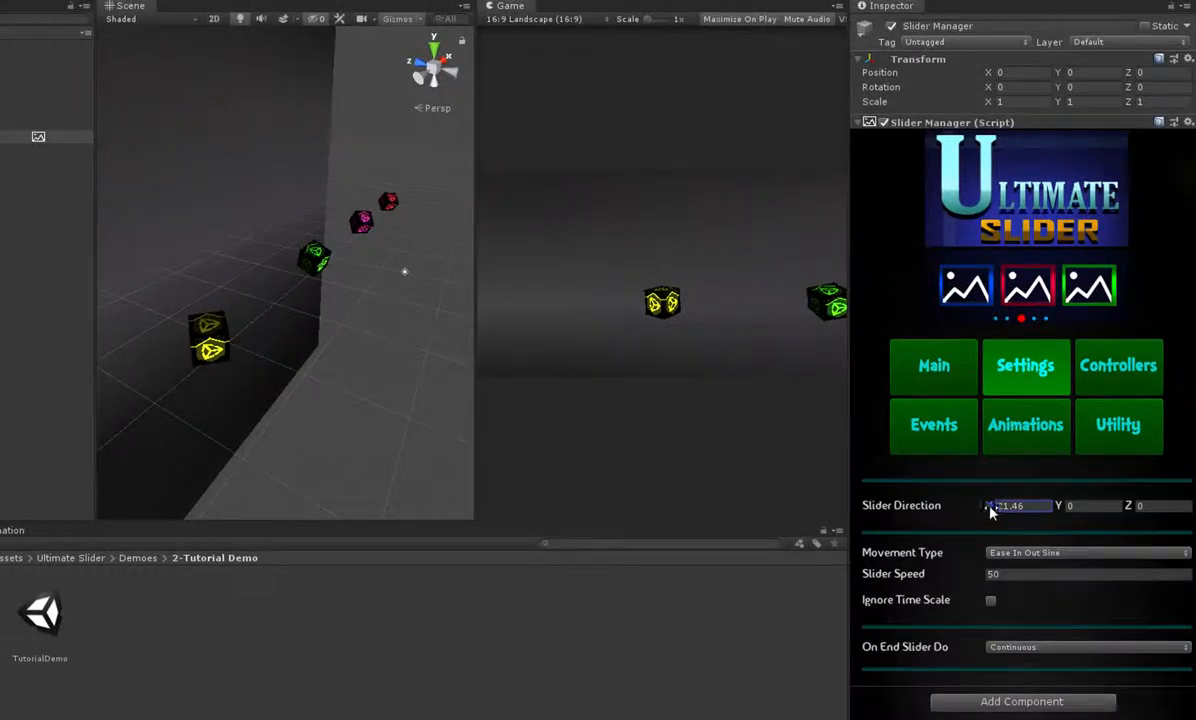
drag(990, 506, 1129, 513)
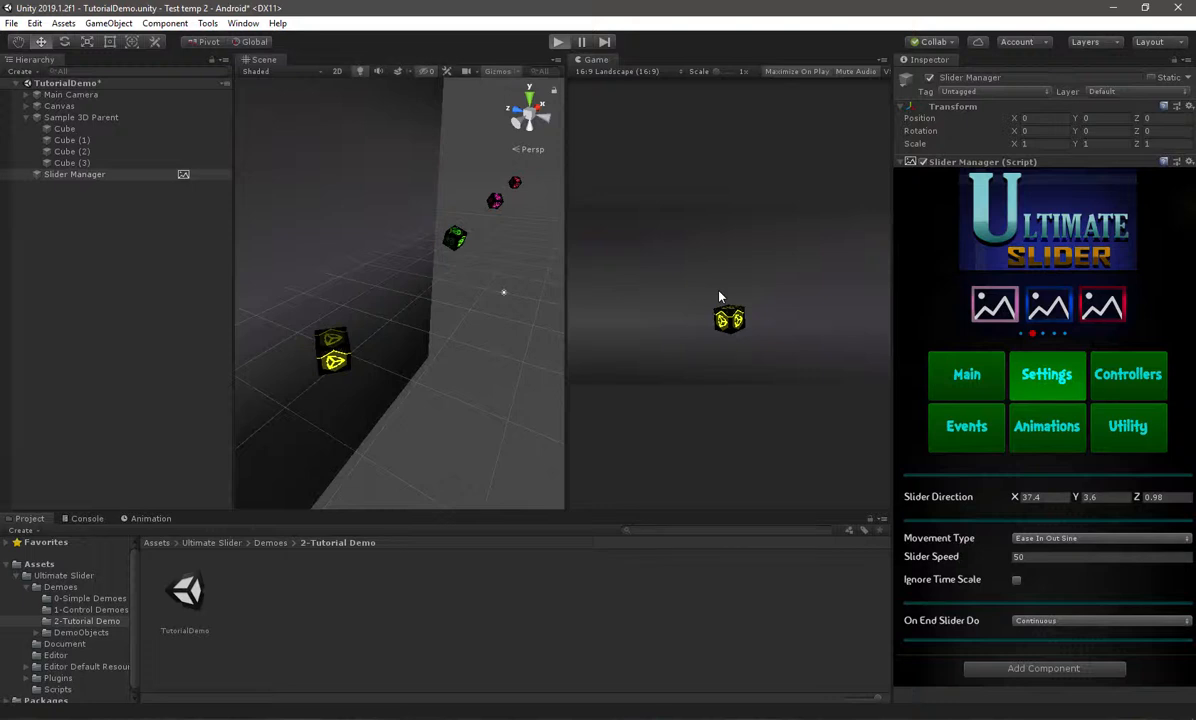
key(ctrl+p)
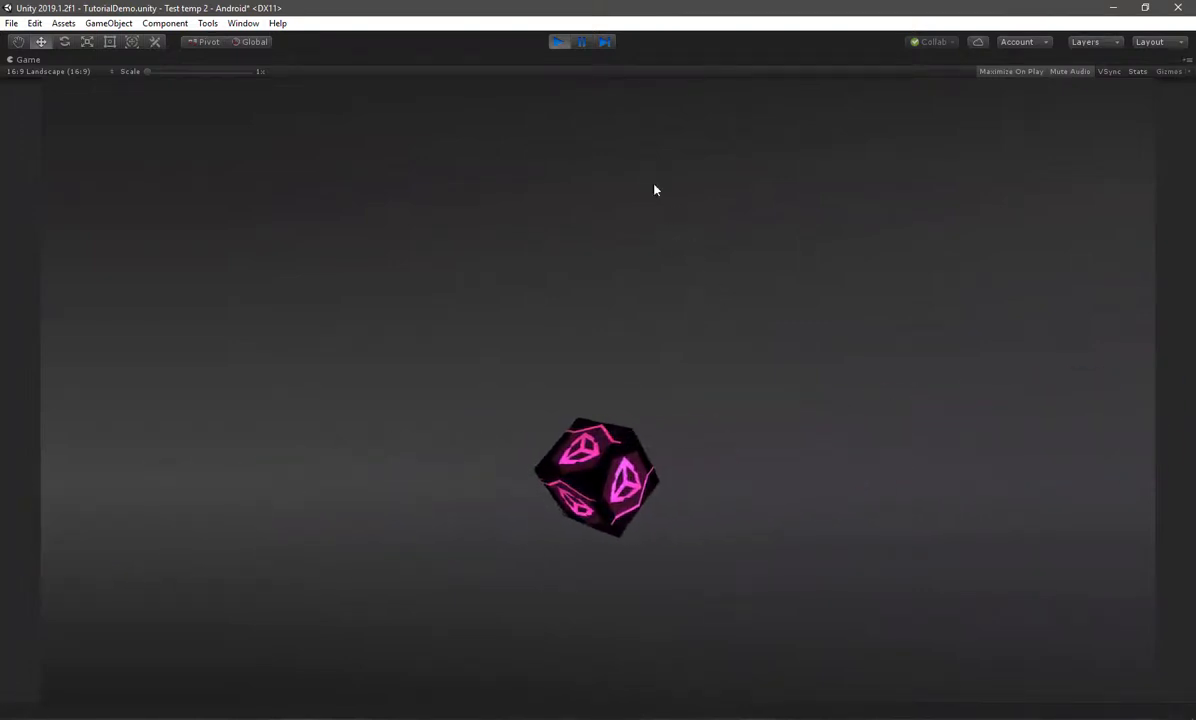
key(ctrl+p)
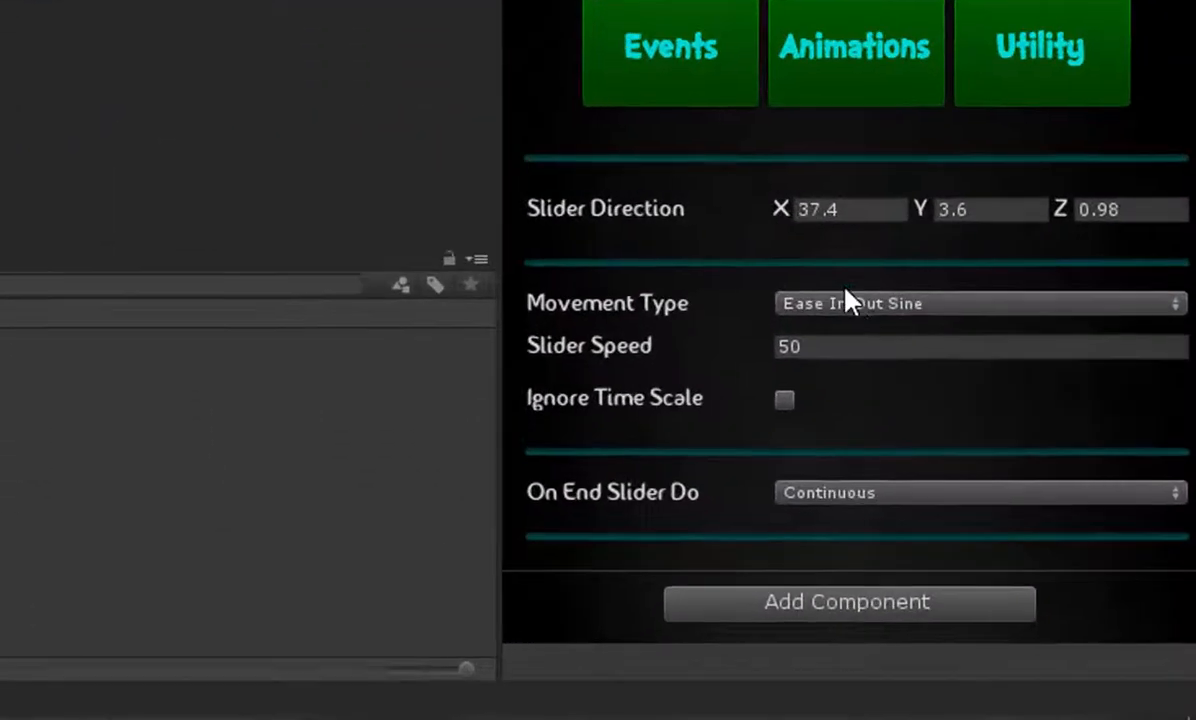
Change the Movement Type to Spring with a Slider Speed of 40, and test the motion in play mode
click(1057, 538)
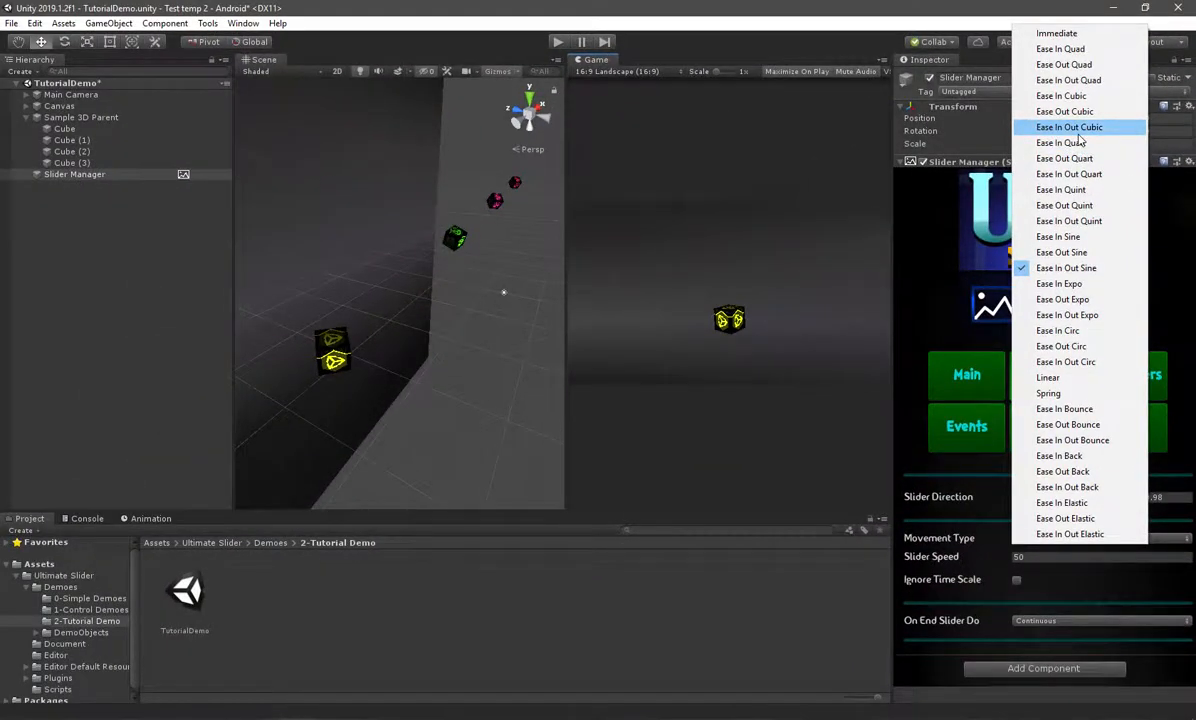
click(1052, 393)
click(922, 450)
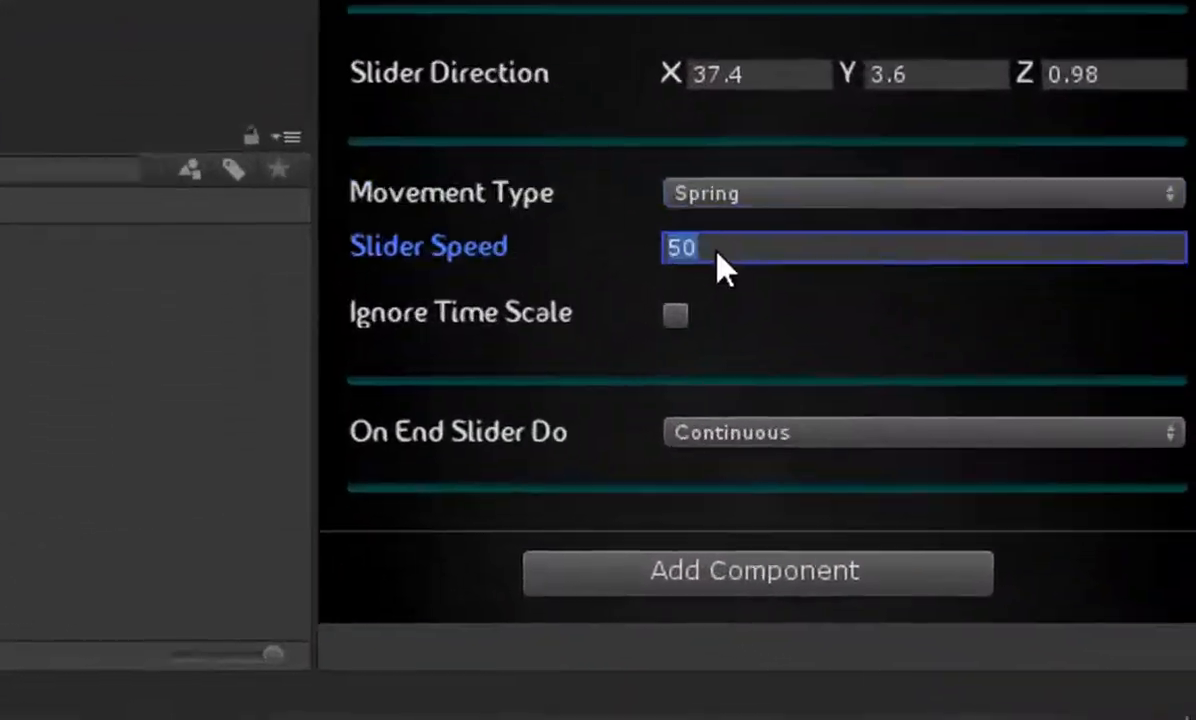
text(40)
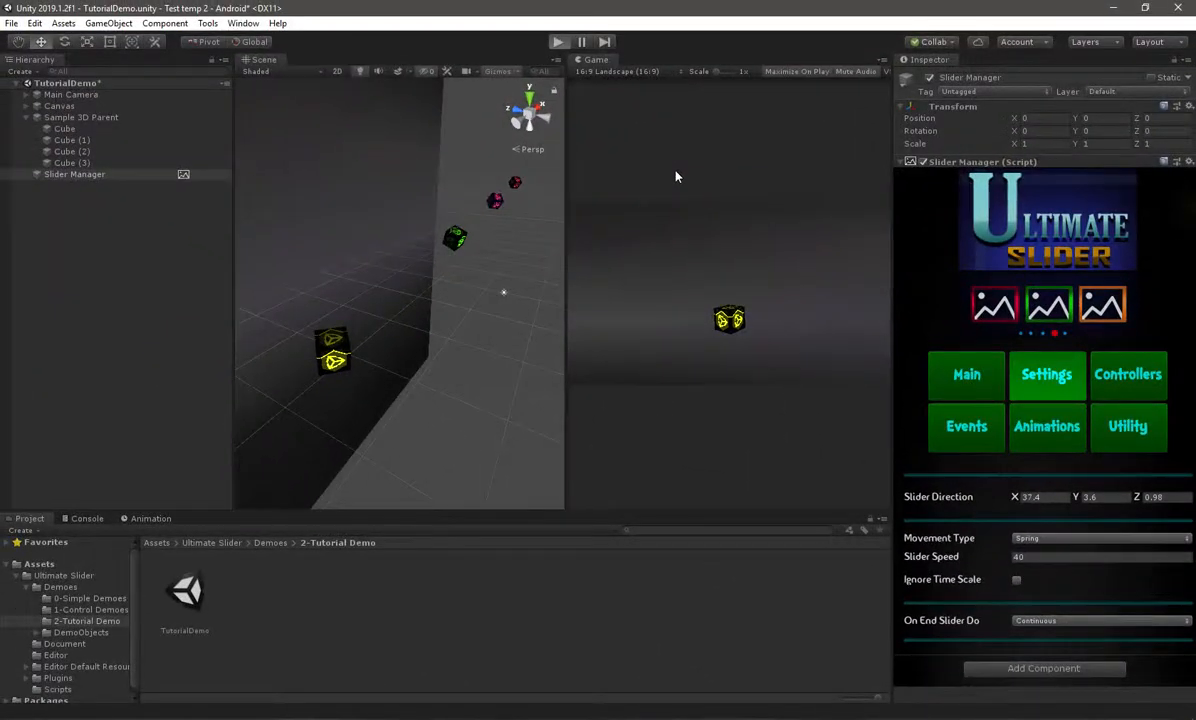
key(ctrl+p)
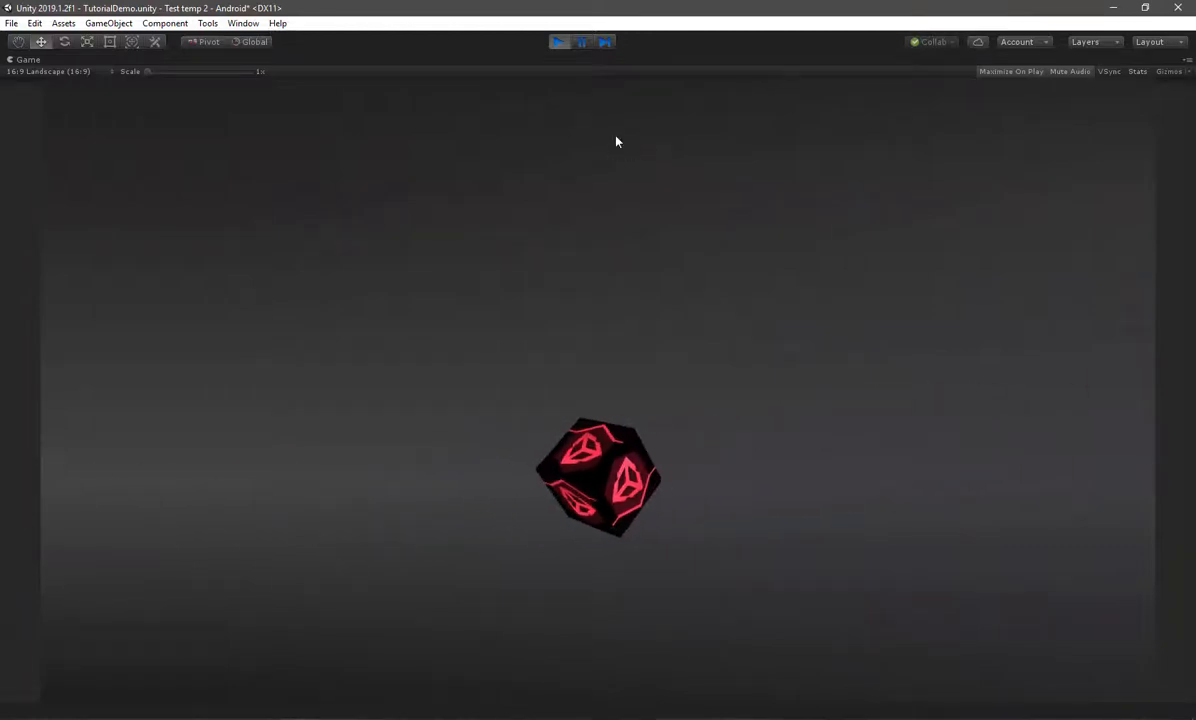
click(558, 42)
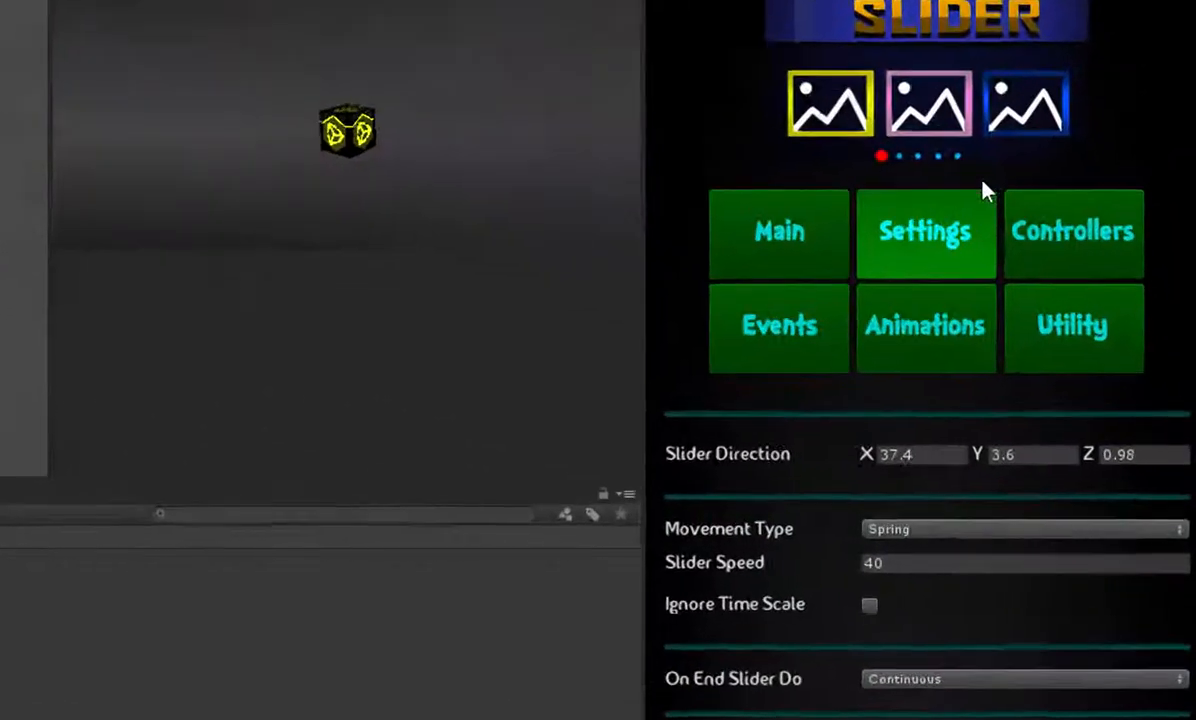
Set the slider's Control type to Key Board and check its Positive Key and Negative Key fields
click(1099, 381)
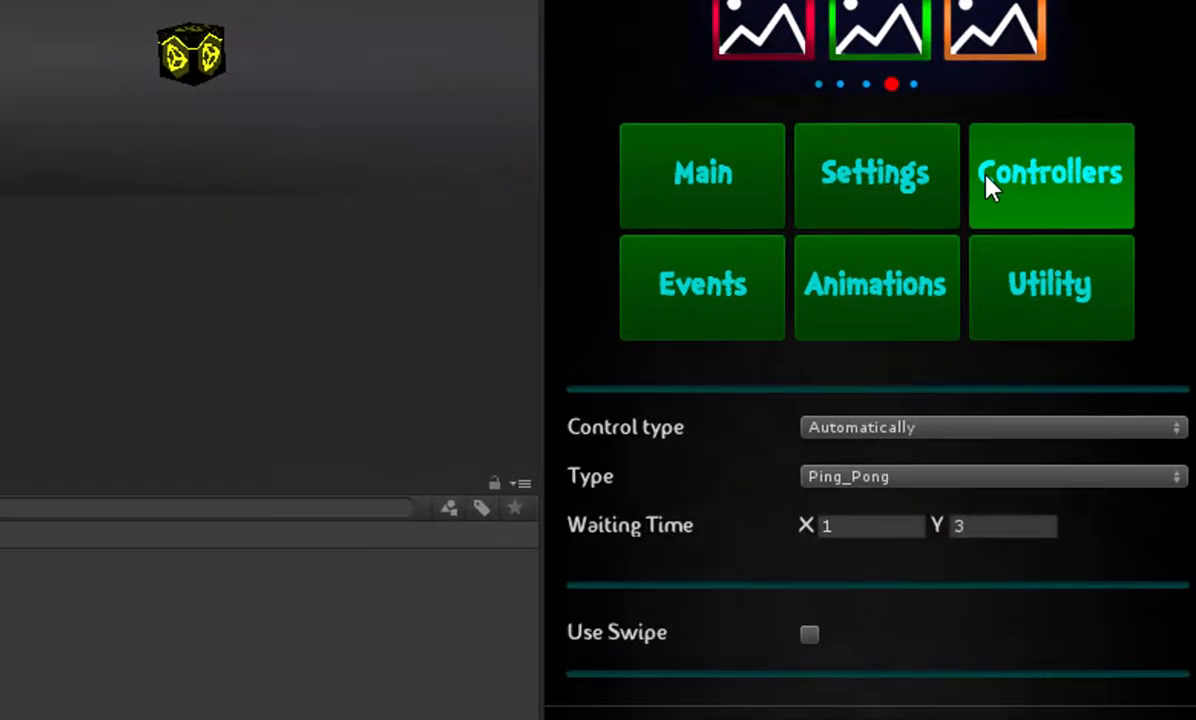
click(889, 424)
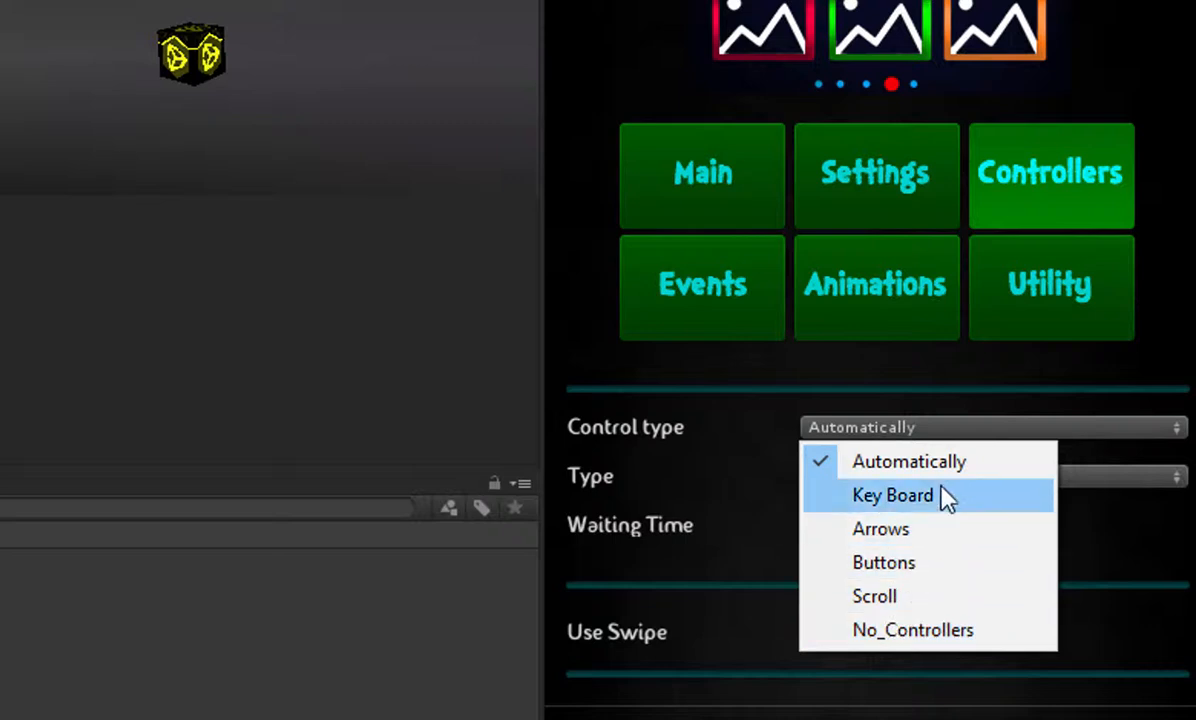
click(886, 506)
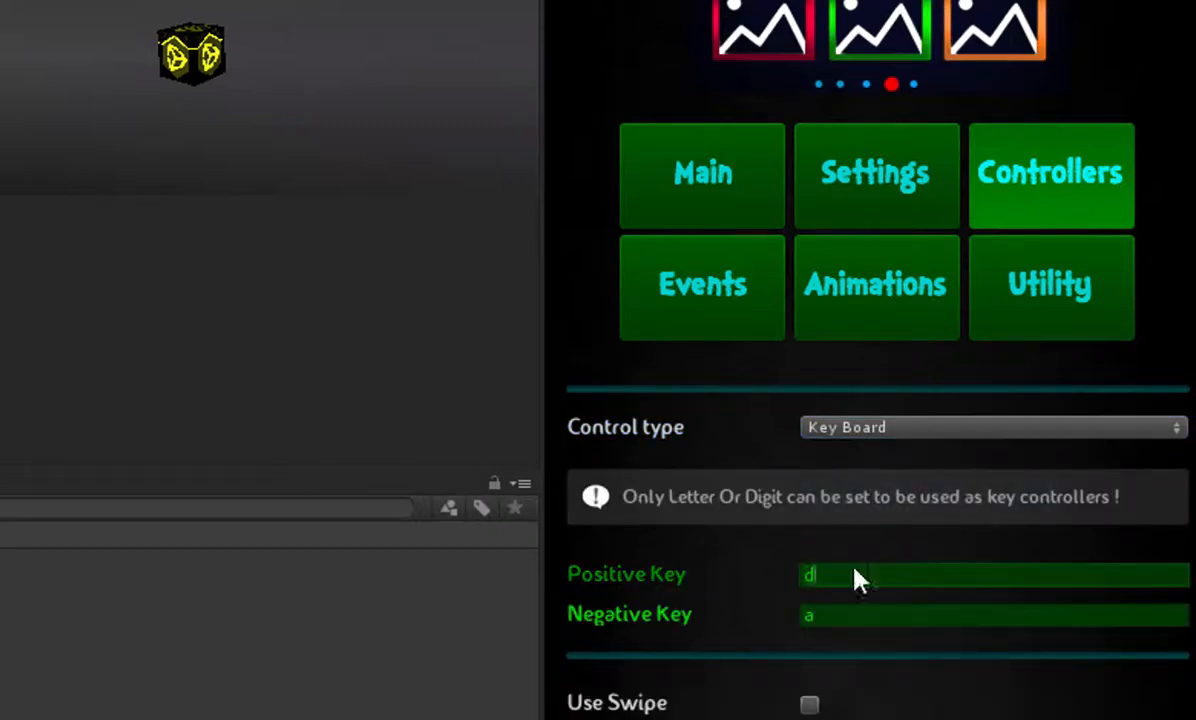
click(874, 580)
click(864, 612)
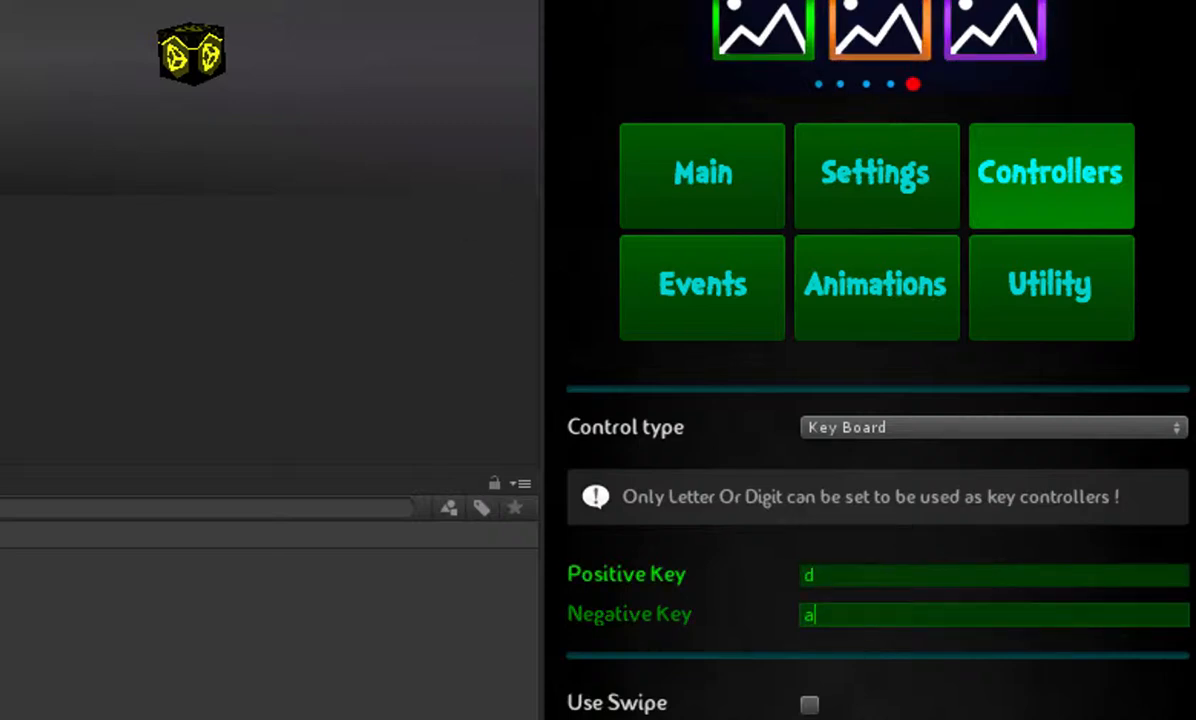
Switch the slider's Control type to Arrows and check the Positive Arrow and Negative Arrow image fields
click(843, 428)
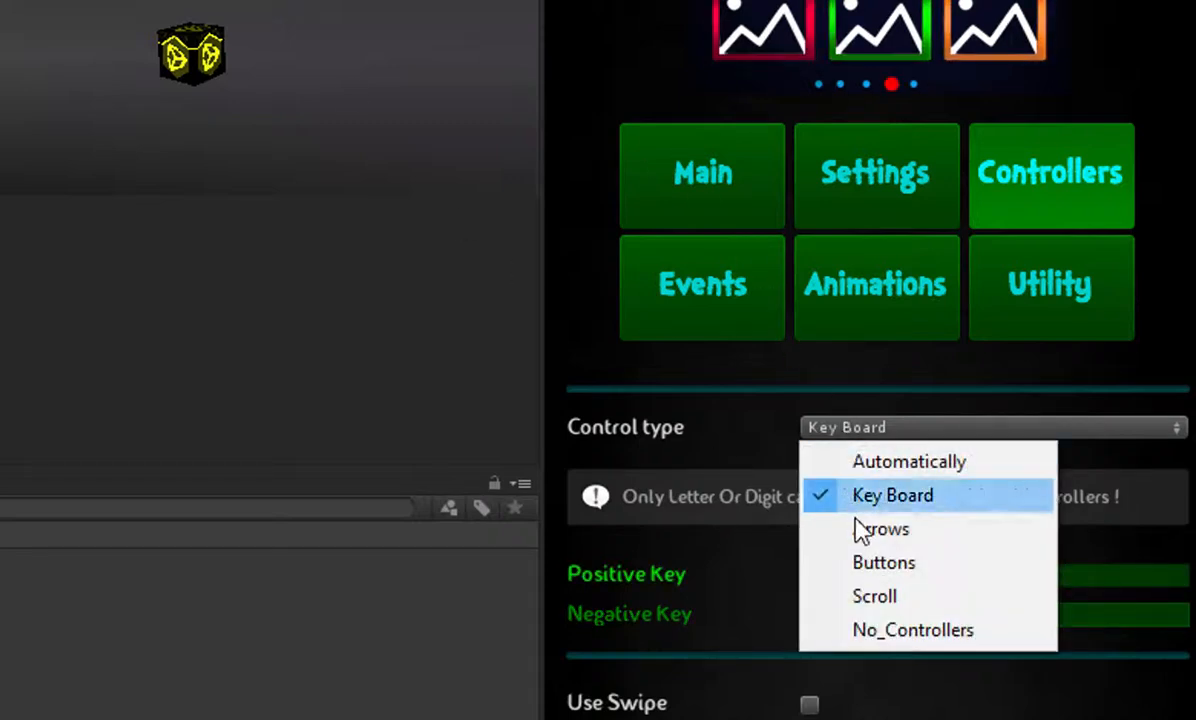
click(905, 543)
click(892, 599)
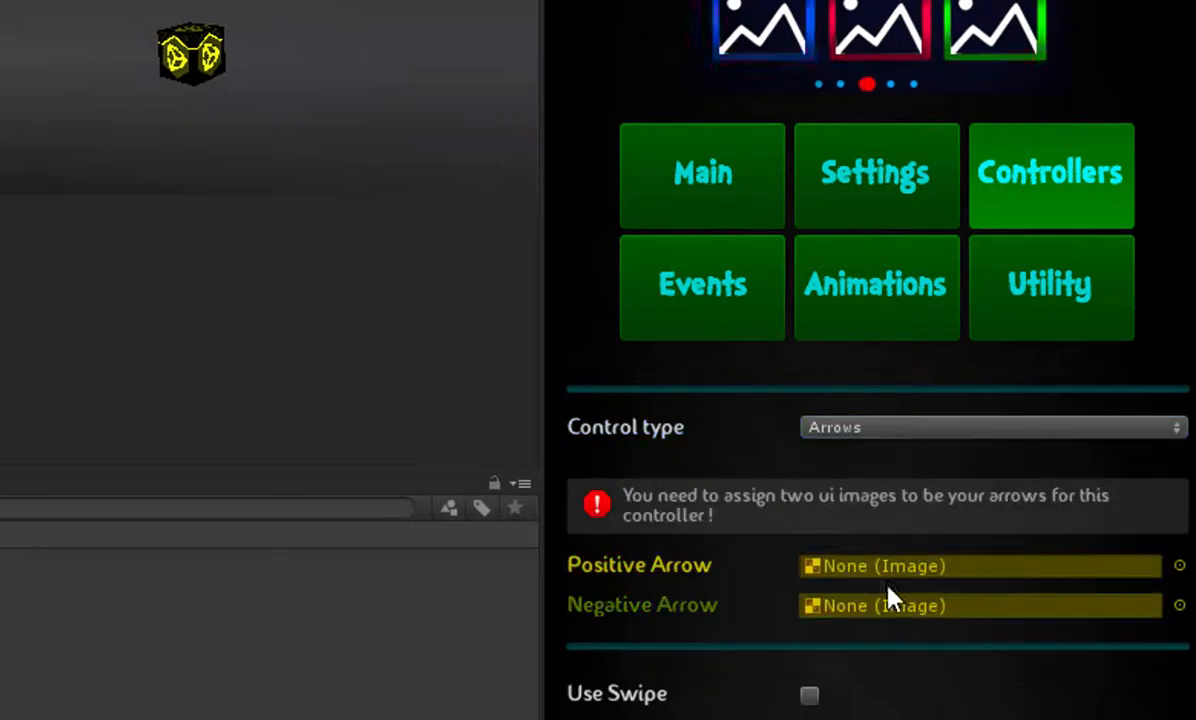
click(886, 574)
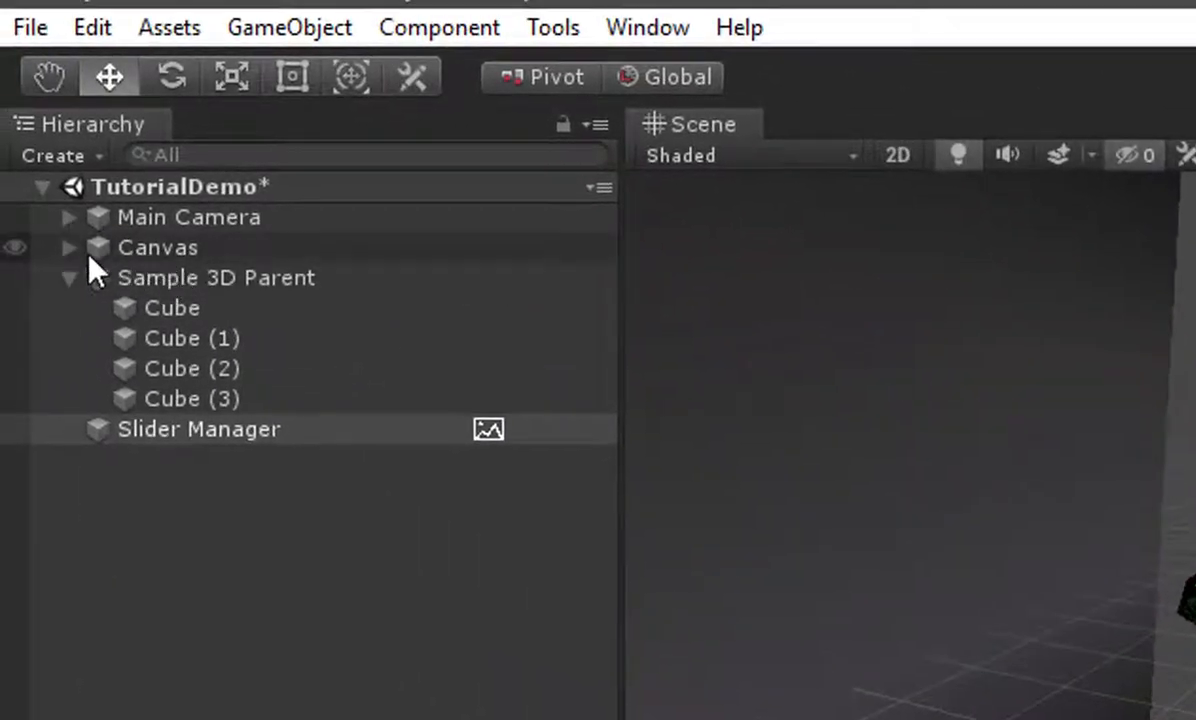
Activate the Left Right Arrow object inside Canvas and expand it to show its arrow images
click(67, 247)
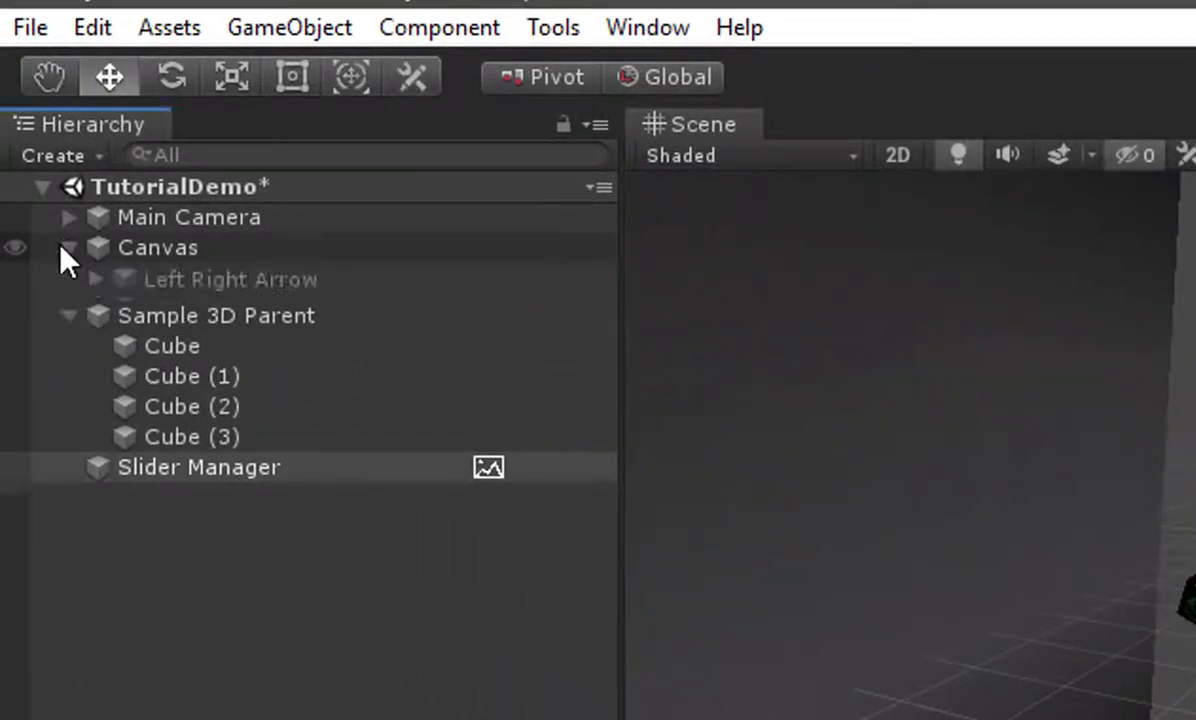
click(145, 280)
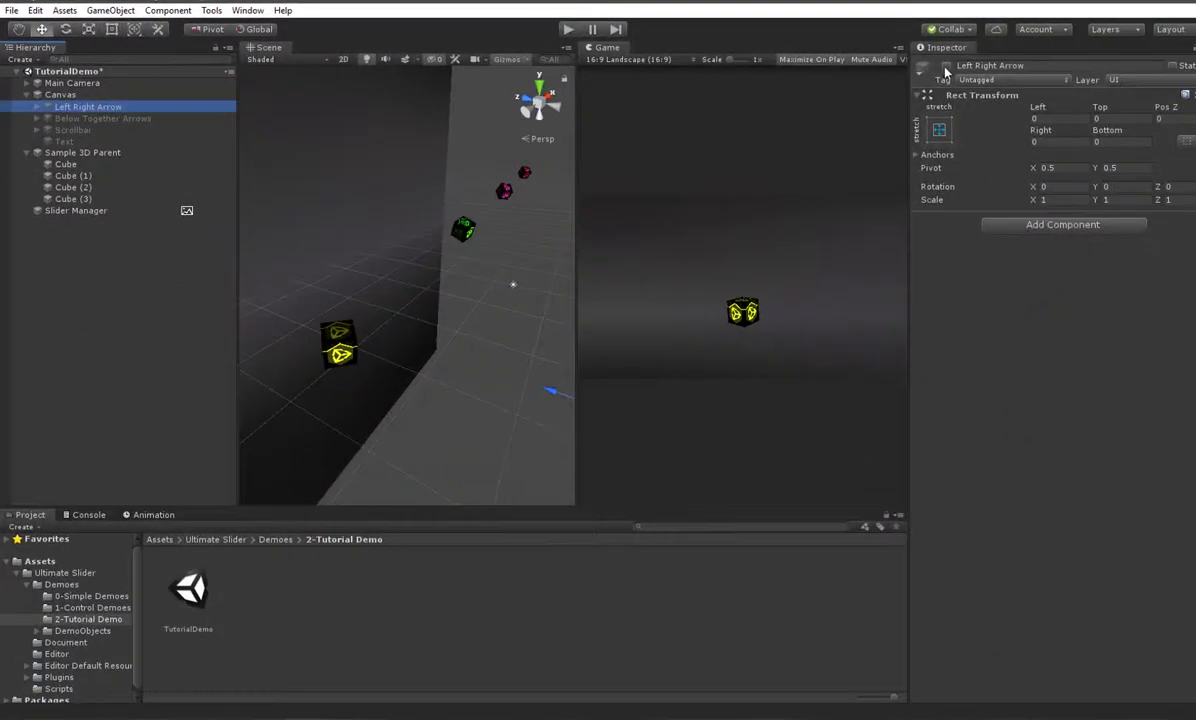
click(1007, 70)
click(28, 108)
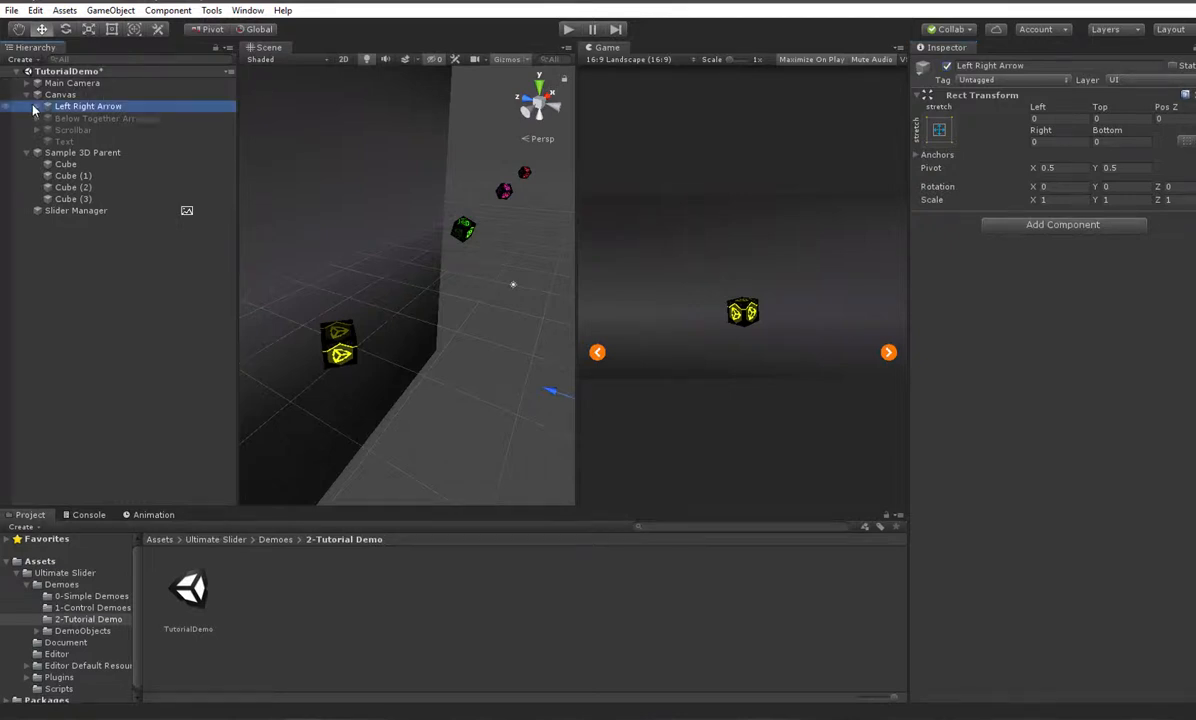
click(36, 107)
Assign Arrow Right as the Slider Manager's Positive Arrow and Arrow Left as its Negative Arrow
click(95, 234)
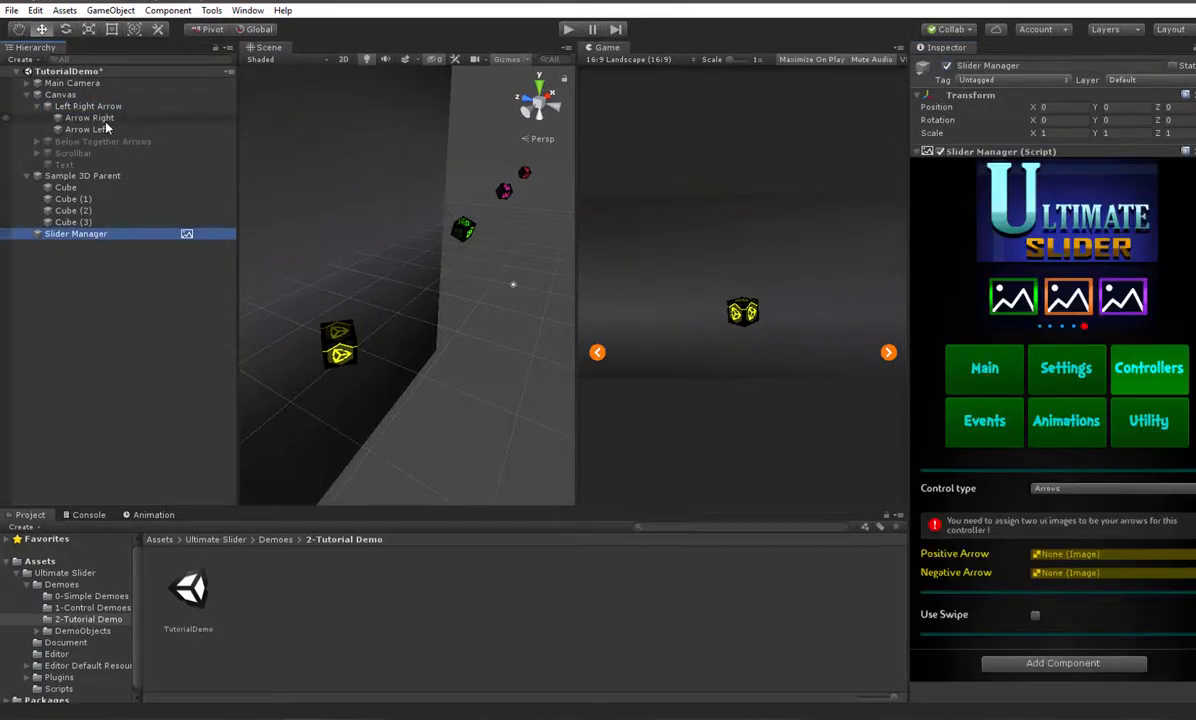
drag(105, 120, 1067, 558)
drag(88, 129, 1045, 572)
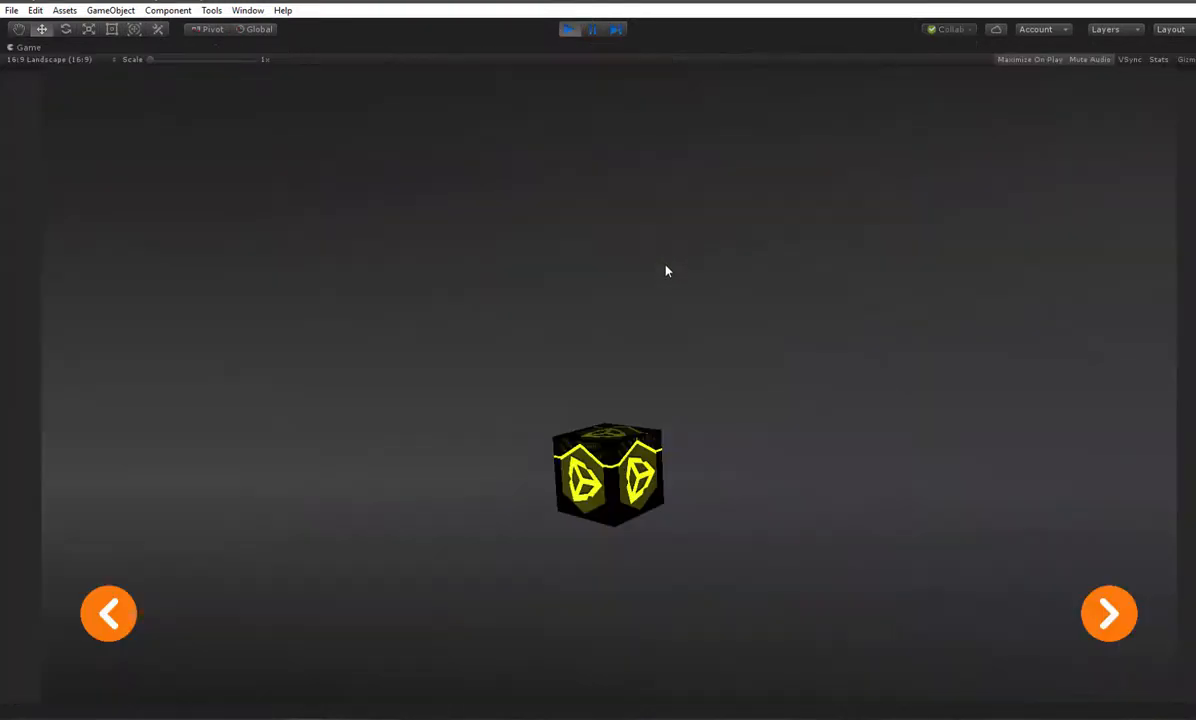
Test sliding the cubes forward and back with the on-screen arrows in play mode
click(1100, 603)
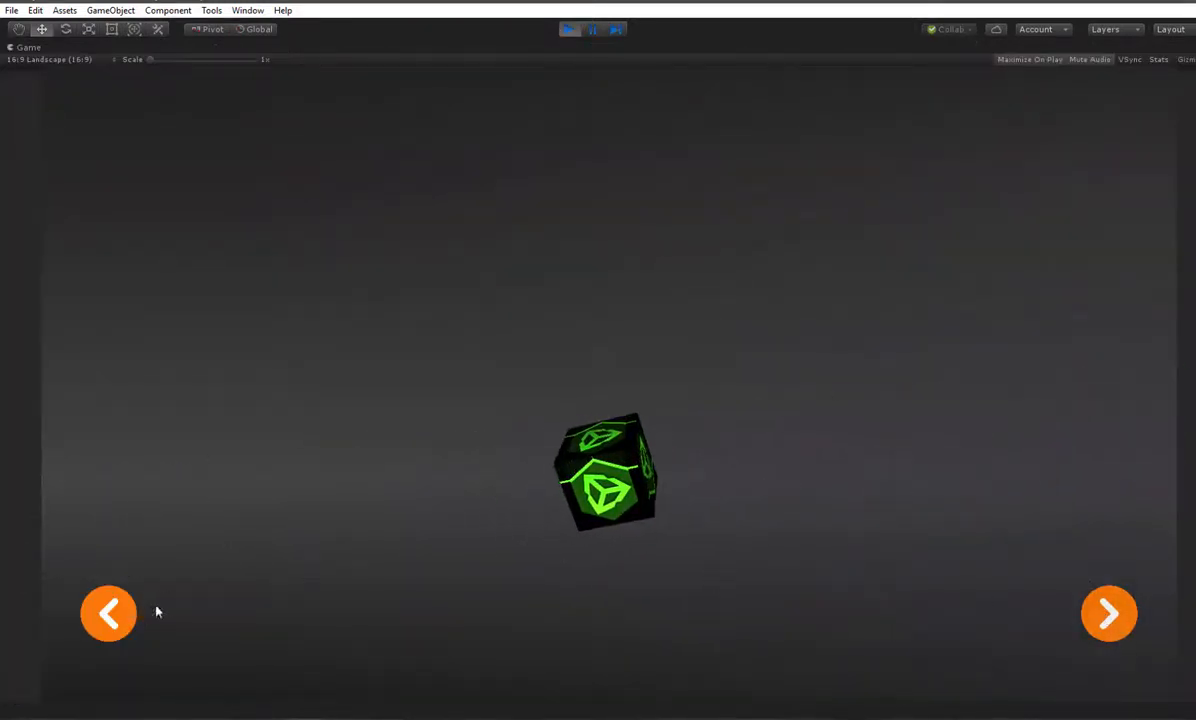
click(116, 618)
click(130, 620)
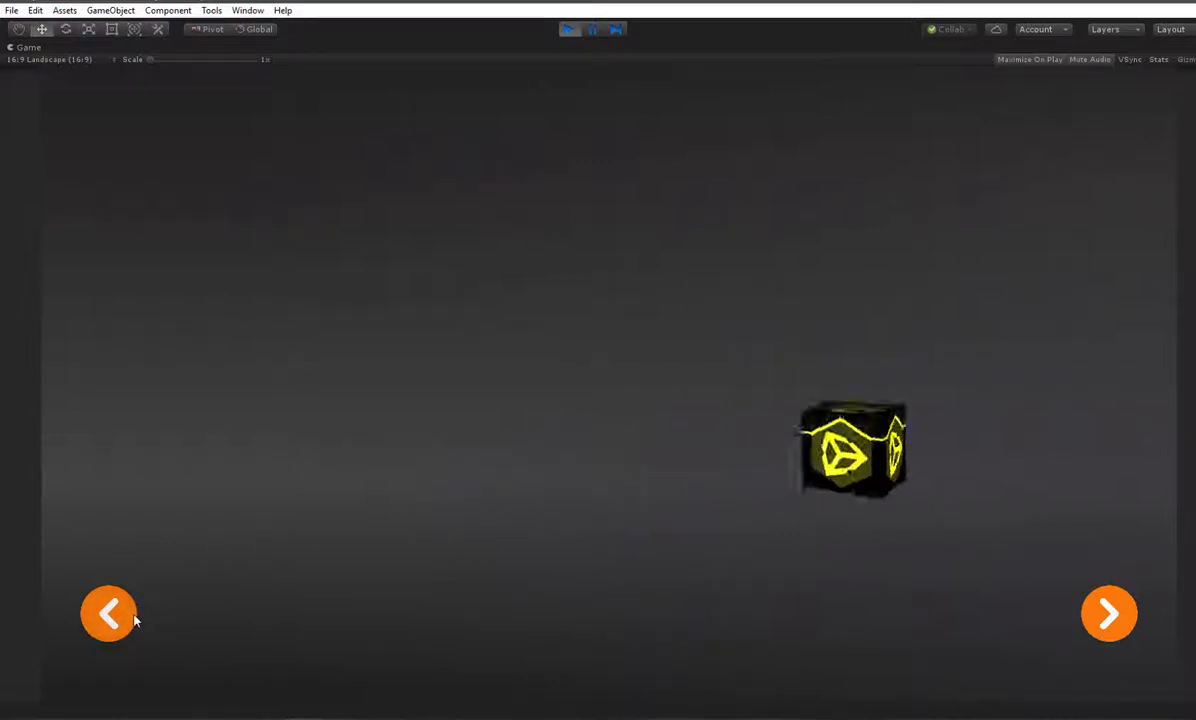
Slide the cubes with the right on-screen arrow again and exit play mode
click(1104, 620)
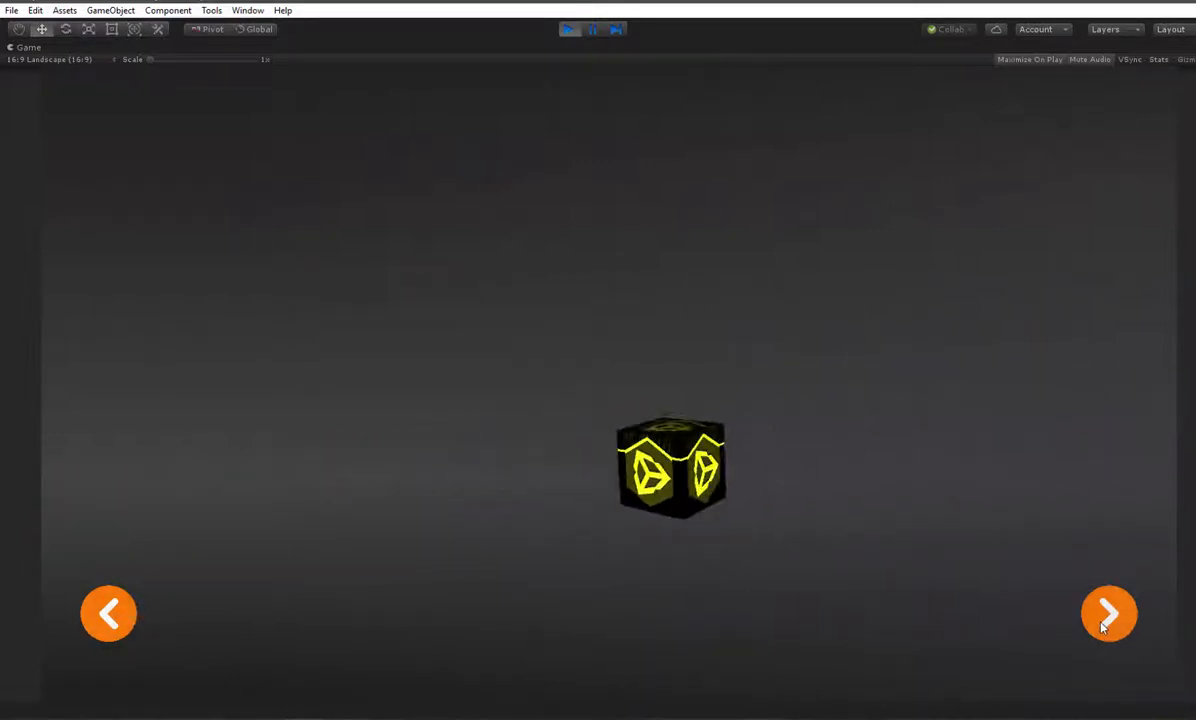
click(1104, 618)
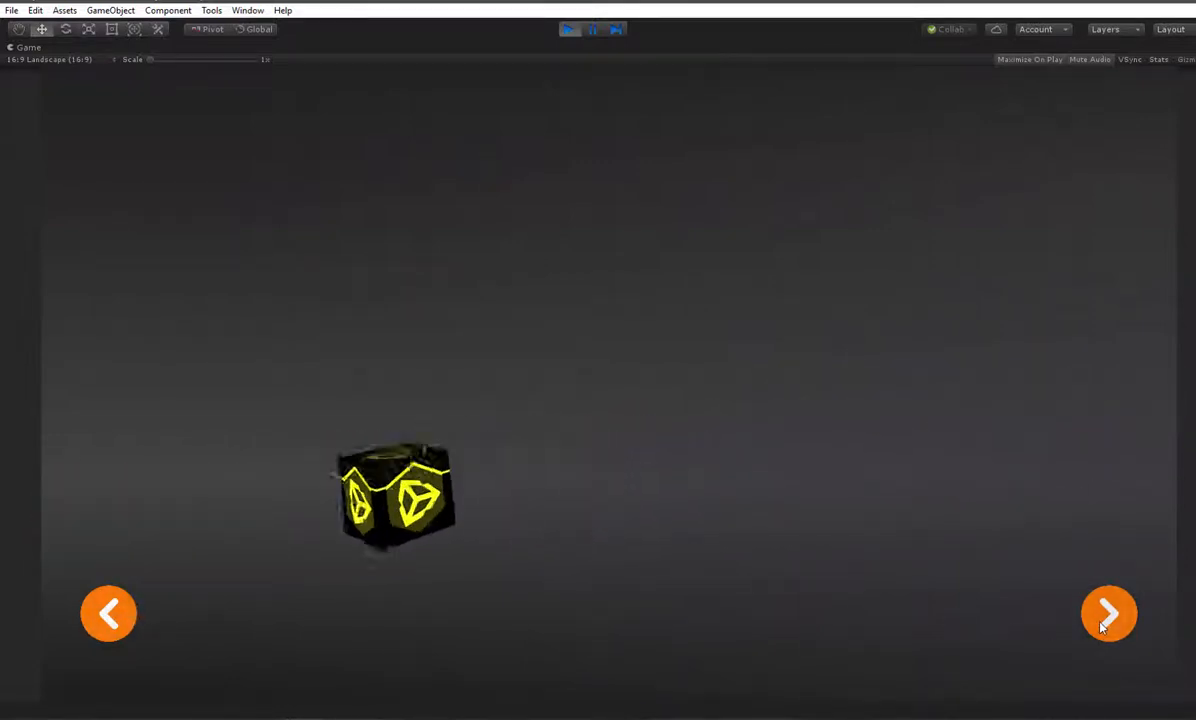
click(568, 29)
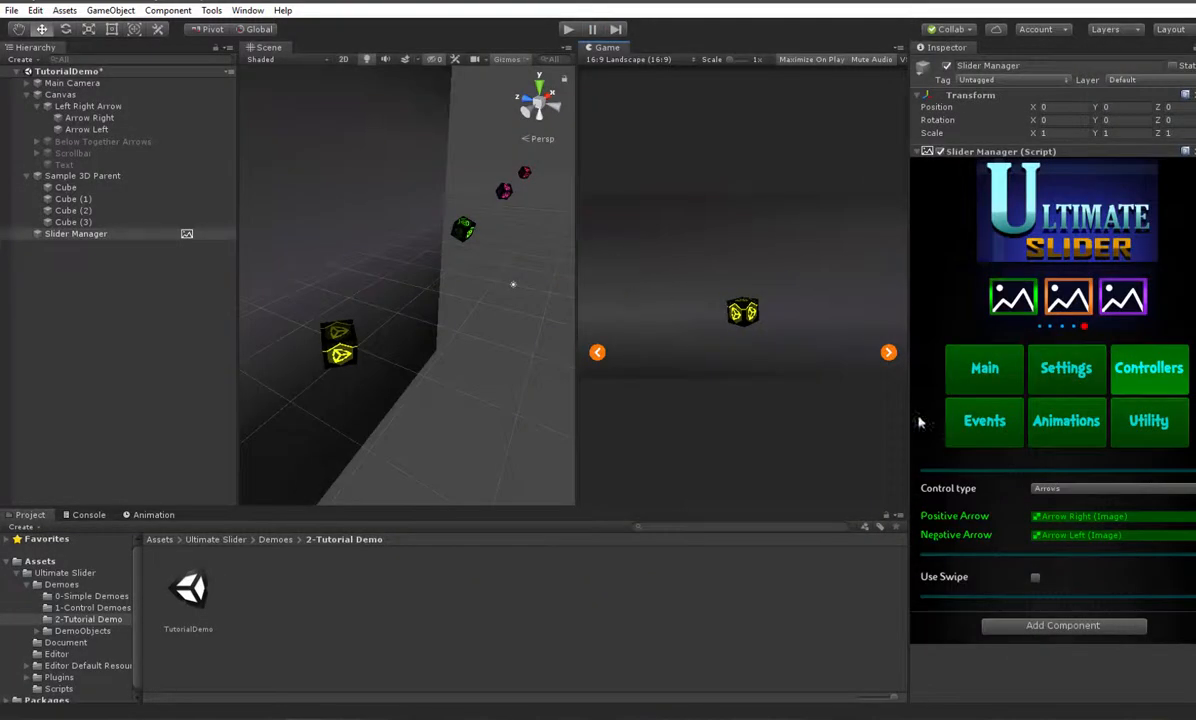
Switch the Slider Manager's Control type to Buttons and deactivate the Left Right Arrow object in Canvas
click(1090, 488)
click(1062, 552)
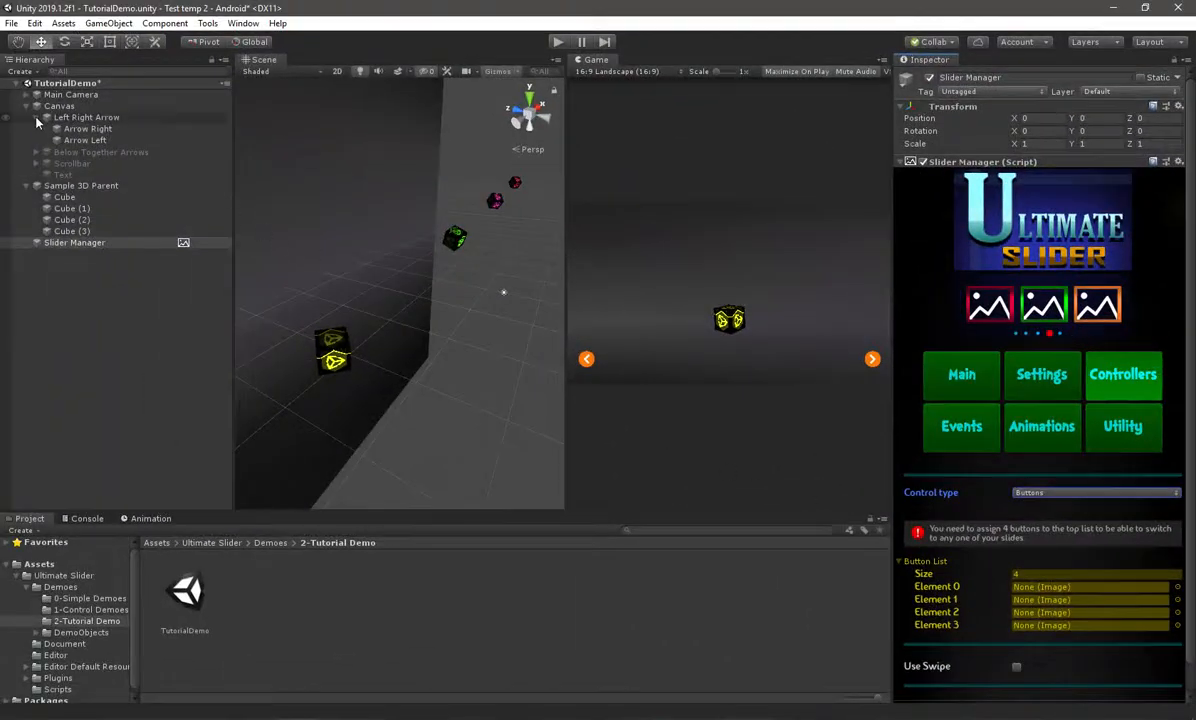
click(37, 118)
click(53, 118)
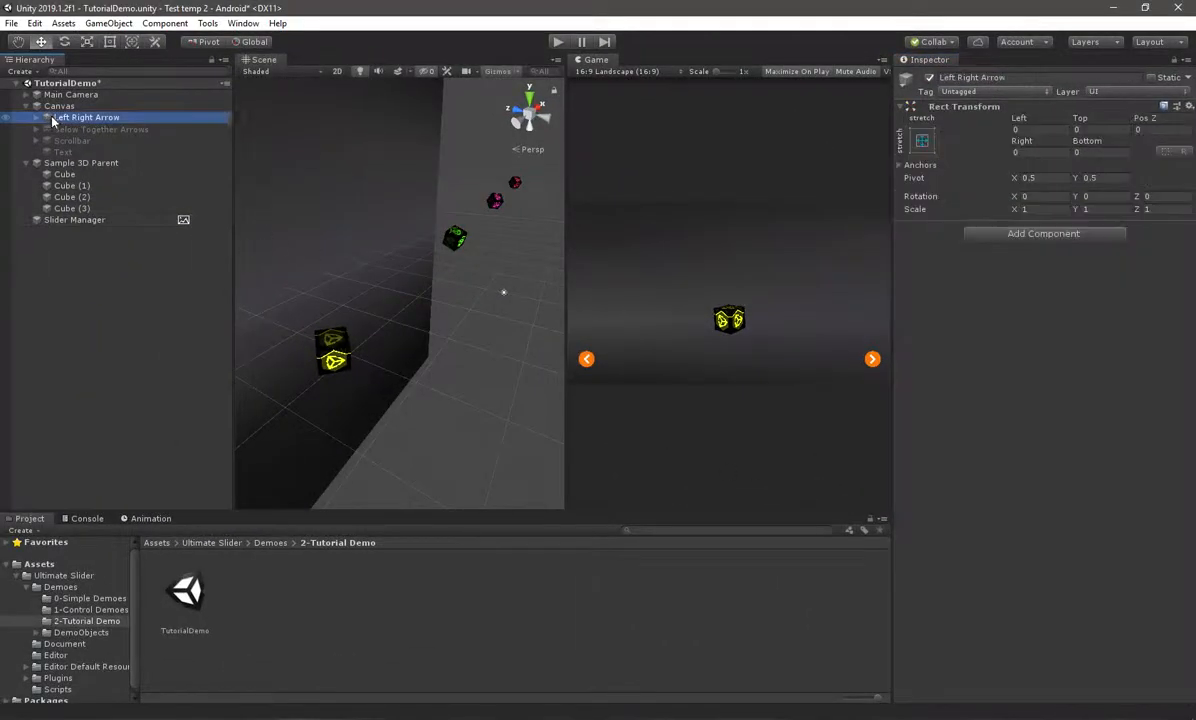
click(929, 78)
Activate the Below Together Arrows object in Canvas and expand it to show its child images 0 to 3
click(110, 129)
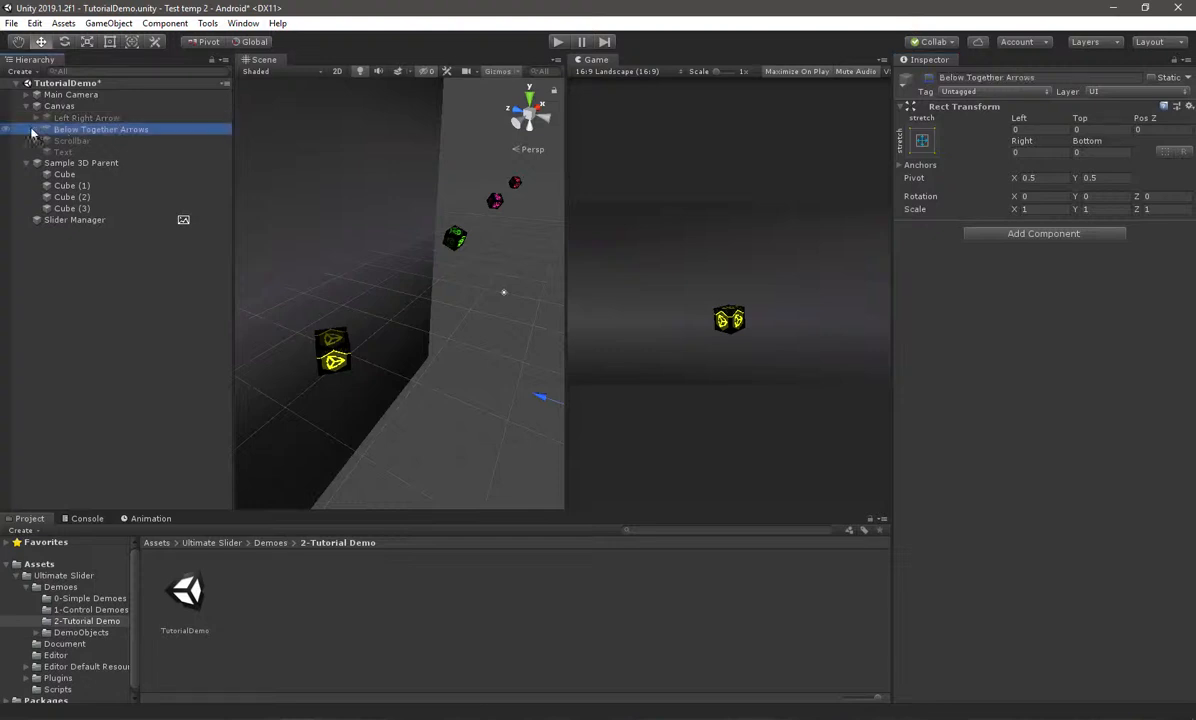
click(36, 130)
click(929, 78)
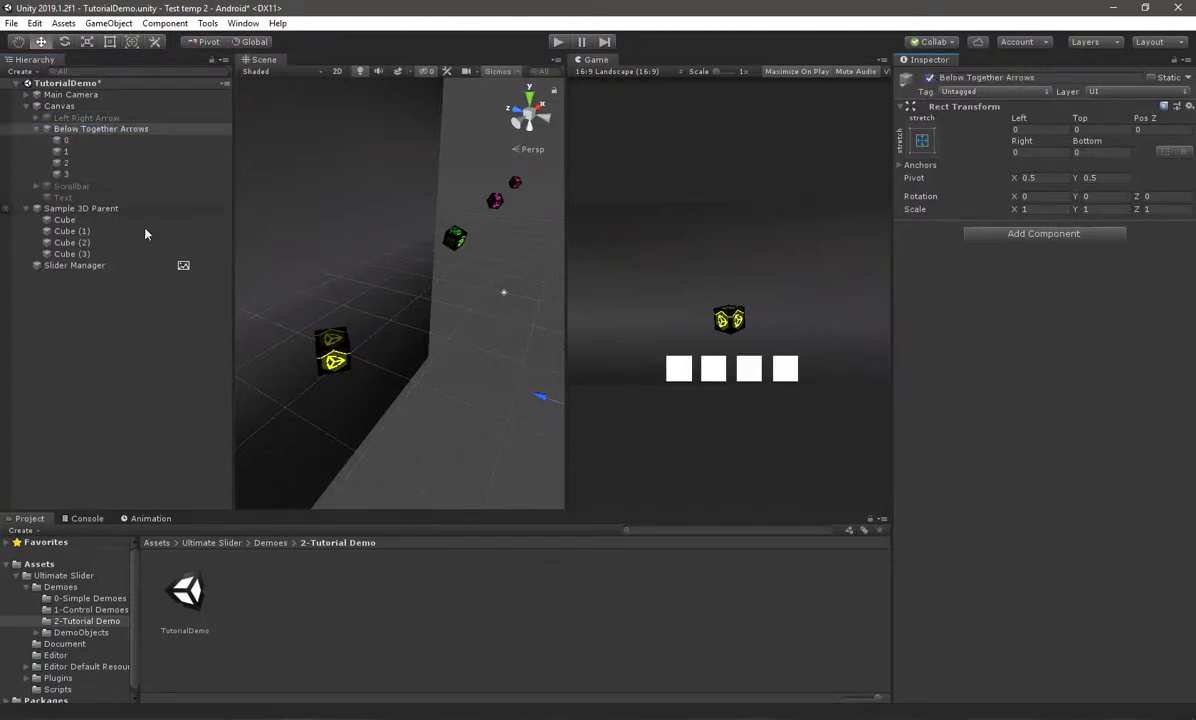
Assign images 0, 1, 2 and 3 to Elements 0 to 3 of the Slider Manager's Button List
click(101, 265)
drag(76, 146, 1040, 587)
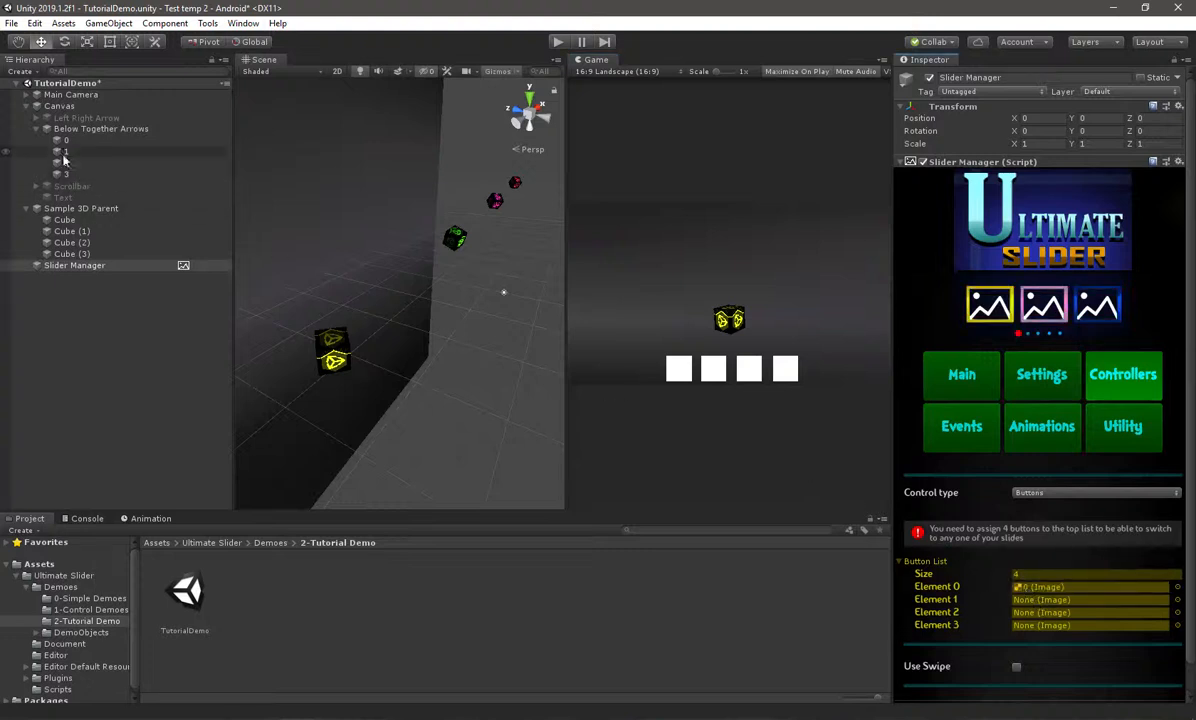
drag(66, 151, 1030, 600)
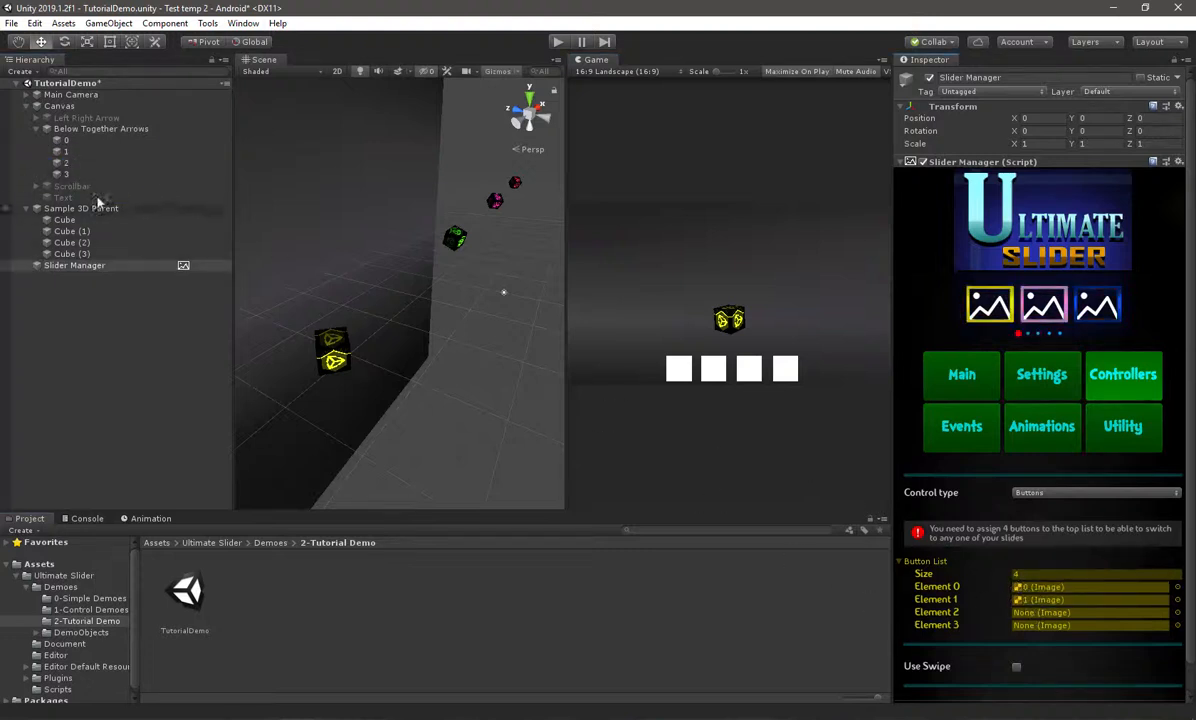
drag(62, 162, 1022, 622)
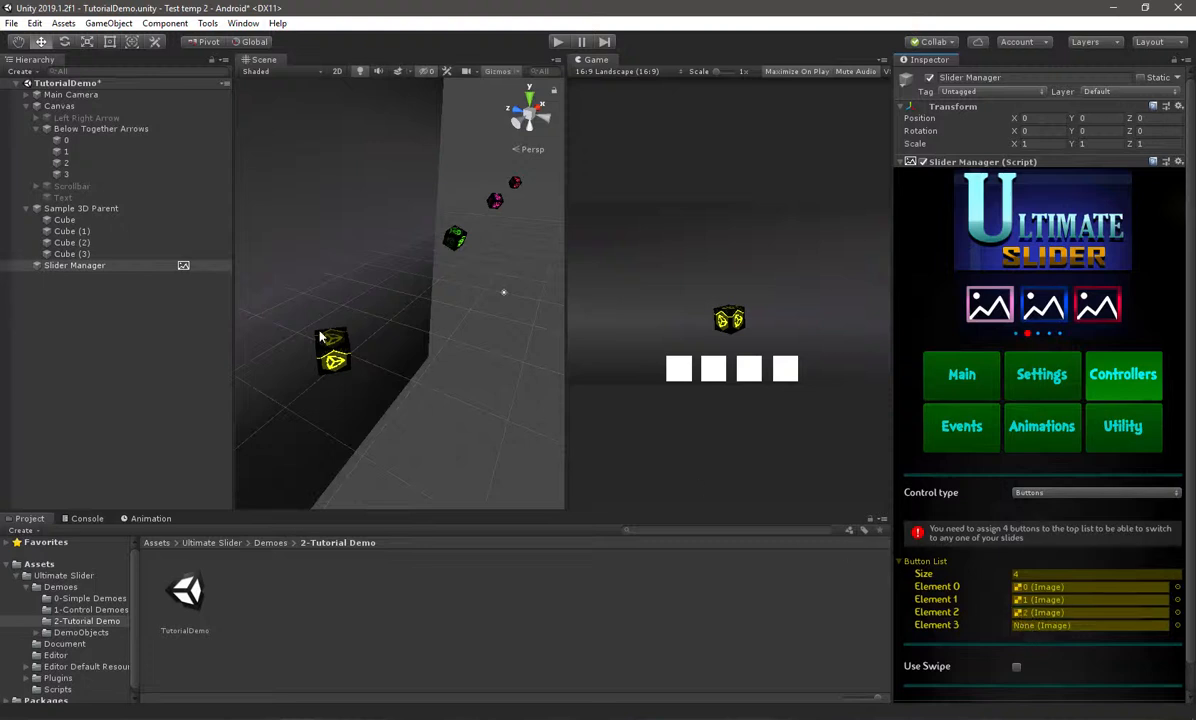
drag(66, 174, 1020, 624)
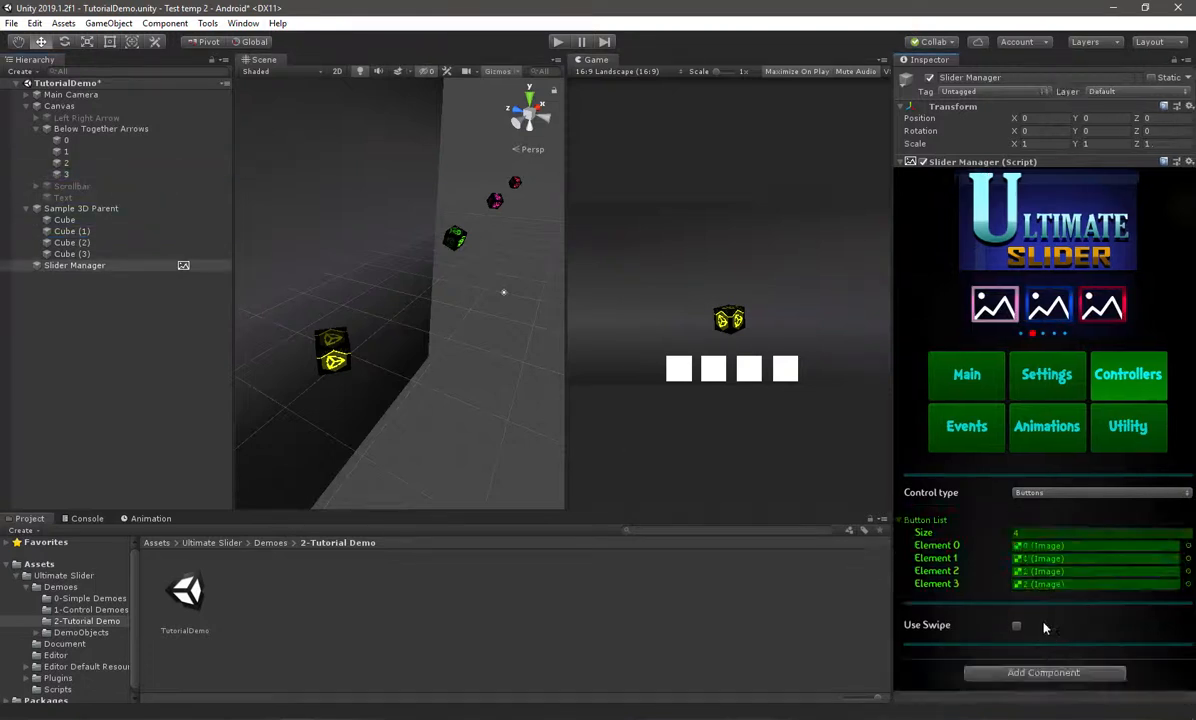
Test jumping between the cubes with the second, fourth and first white buttons in play mode
click(559, 44)
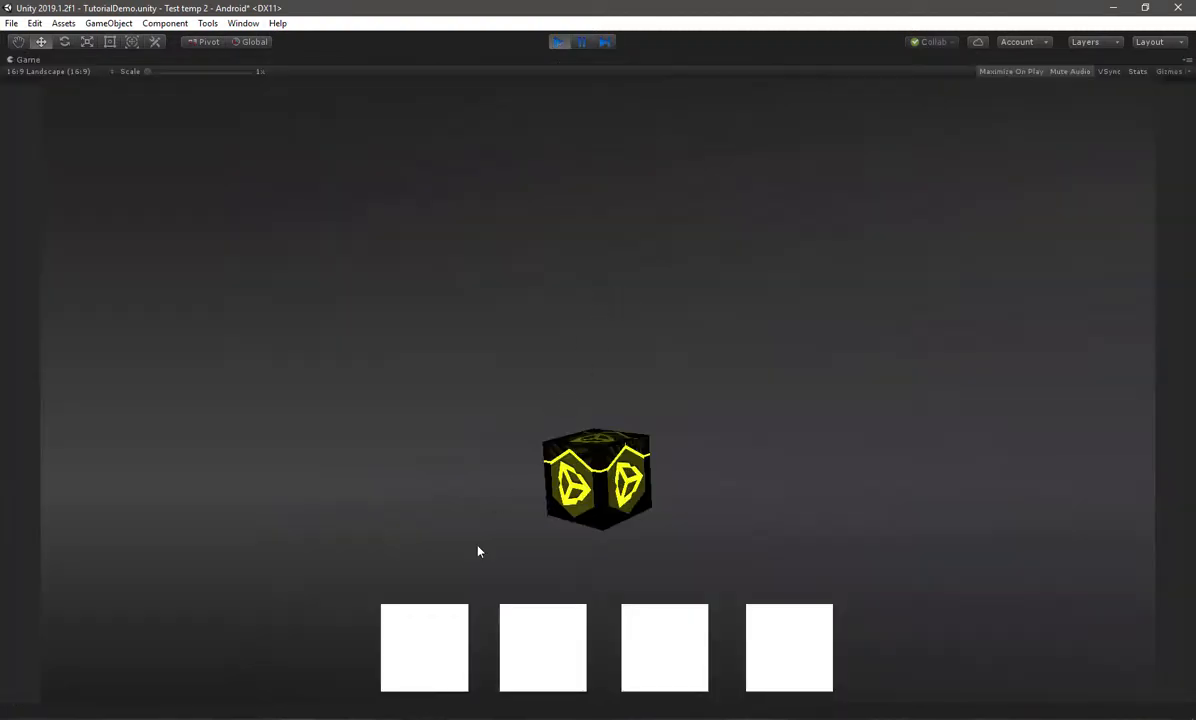
click(520, 632)
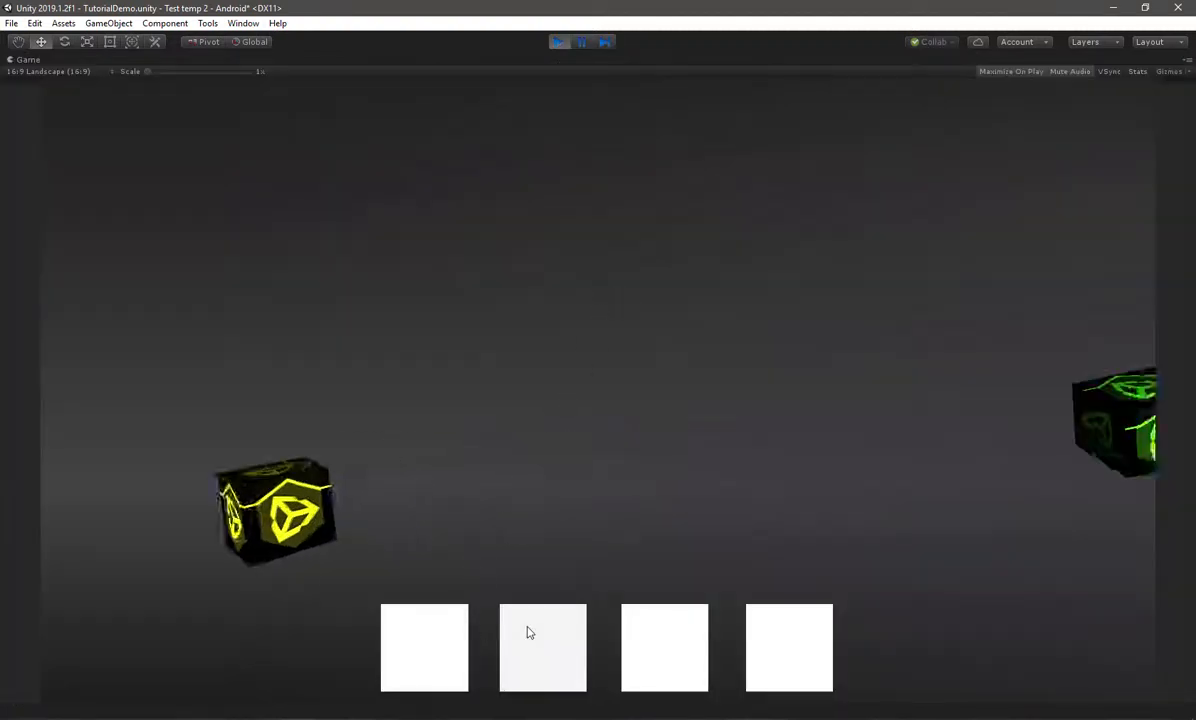
click(816, 670)
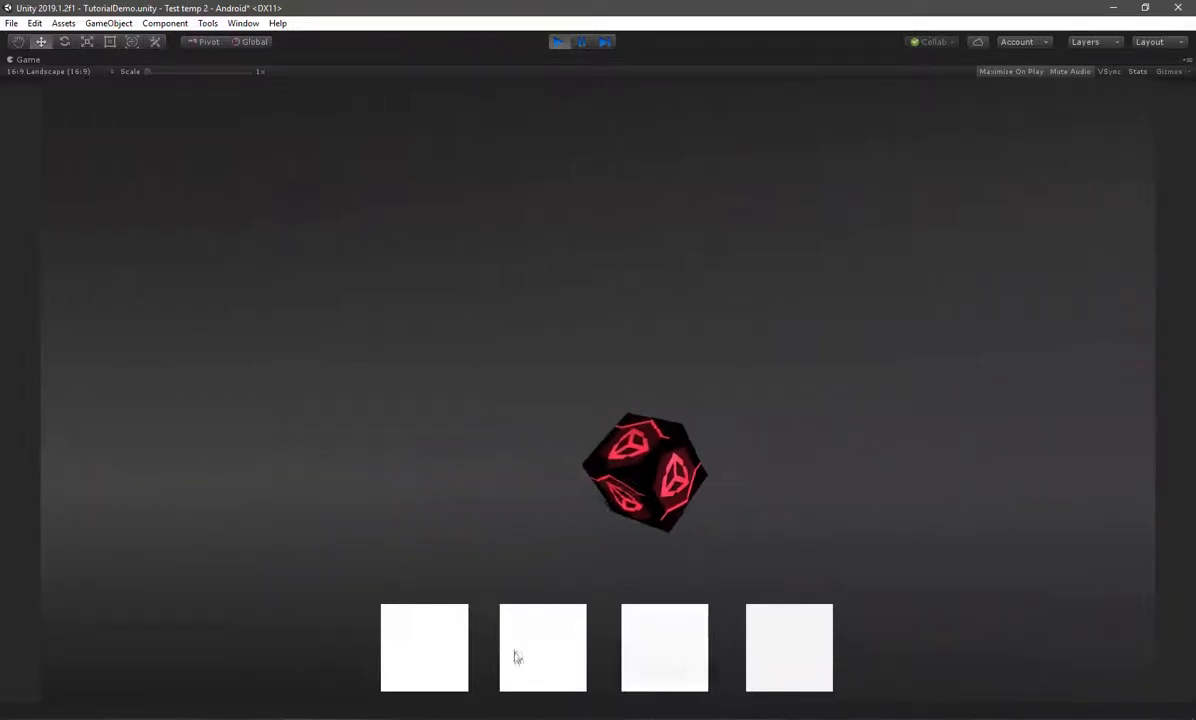
click(408, 656)
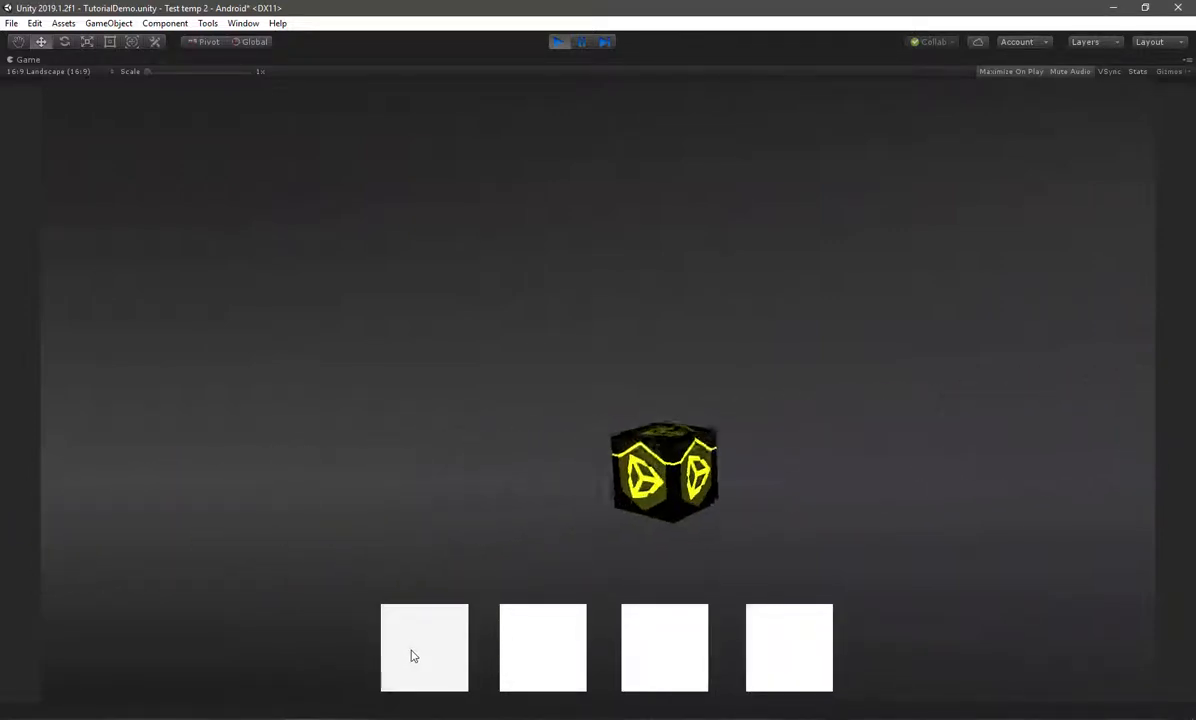
click(559, 43)
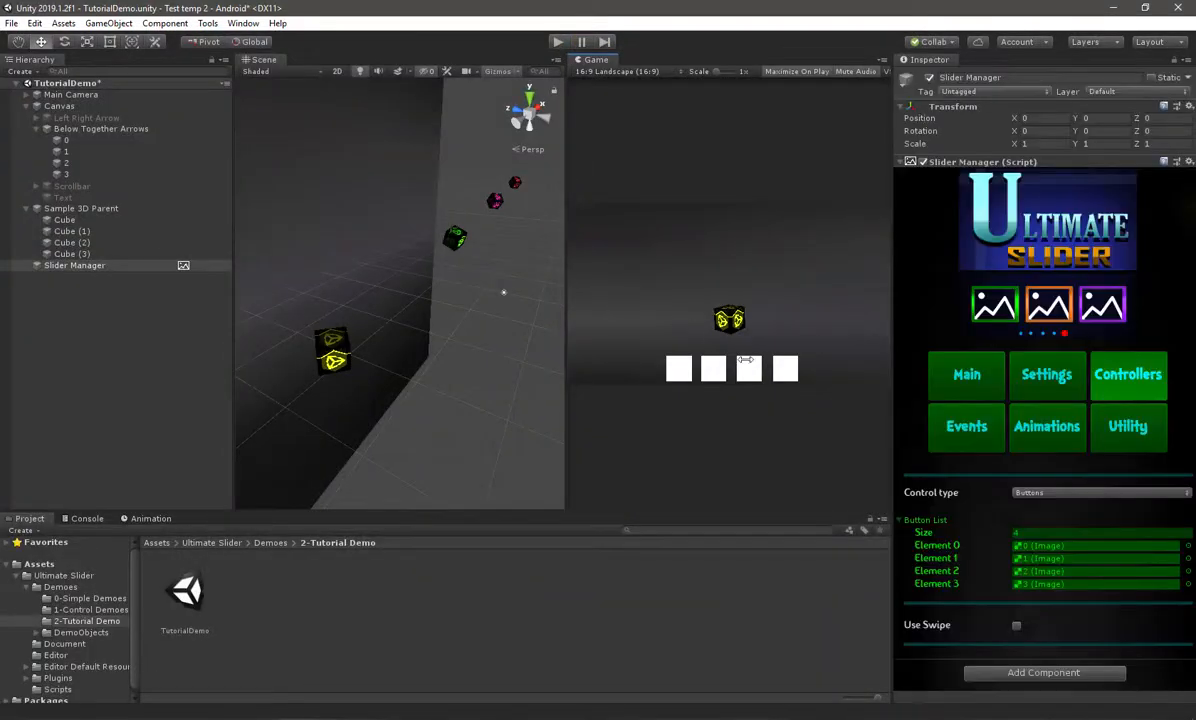
Switch the Slider Manager's Control type to Scroll and deactivate the Below Together Arrows object
click(1031, 493)
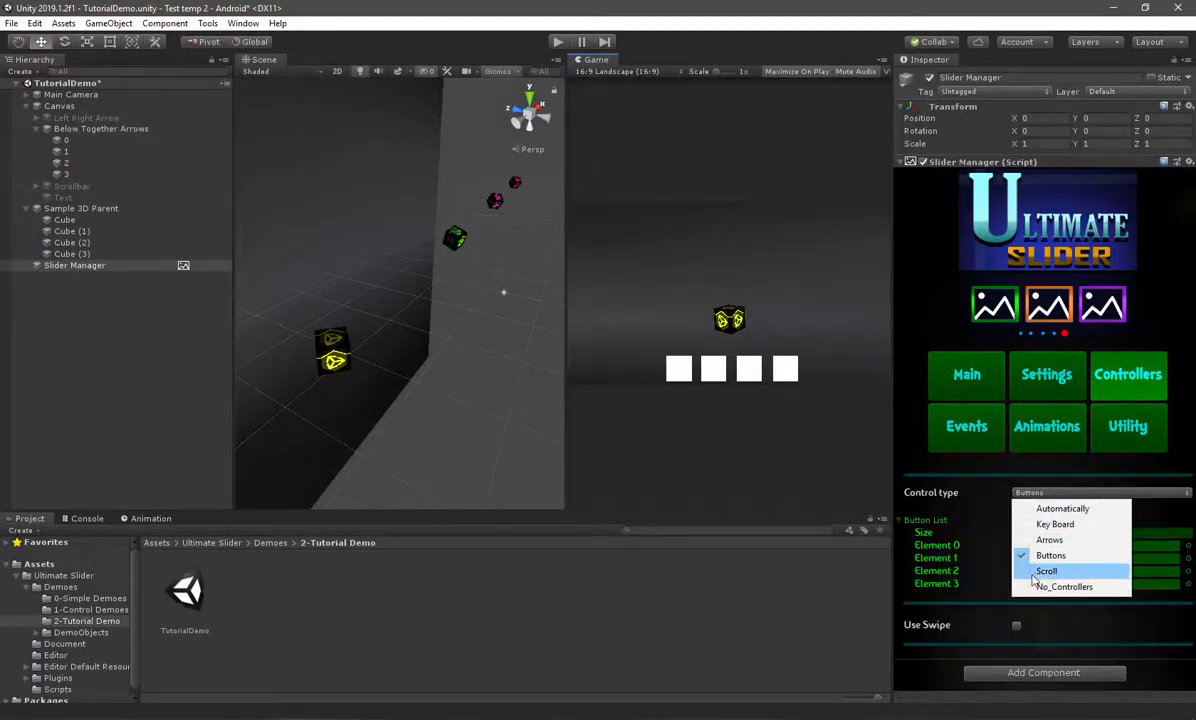
click(1060, 566)
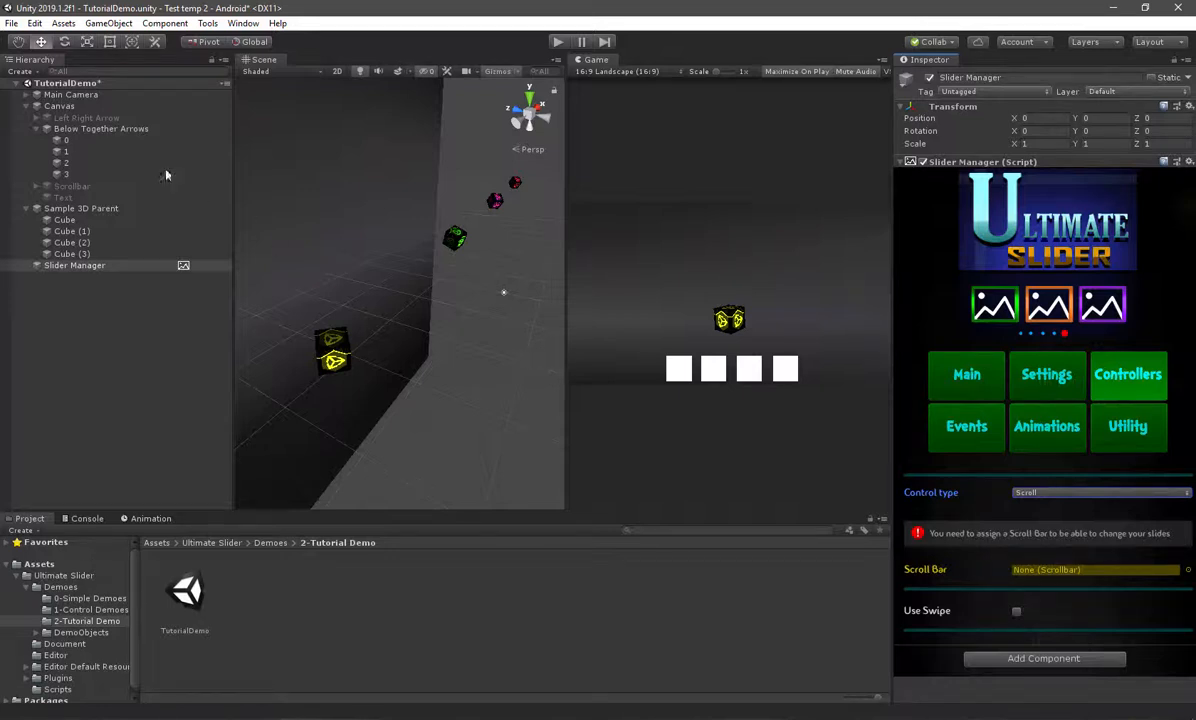
click(37, 129)
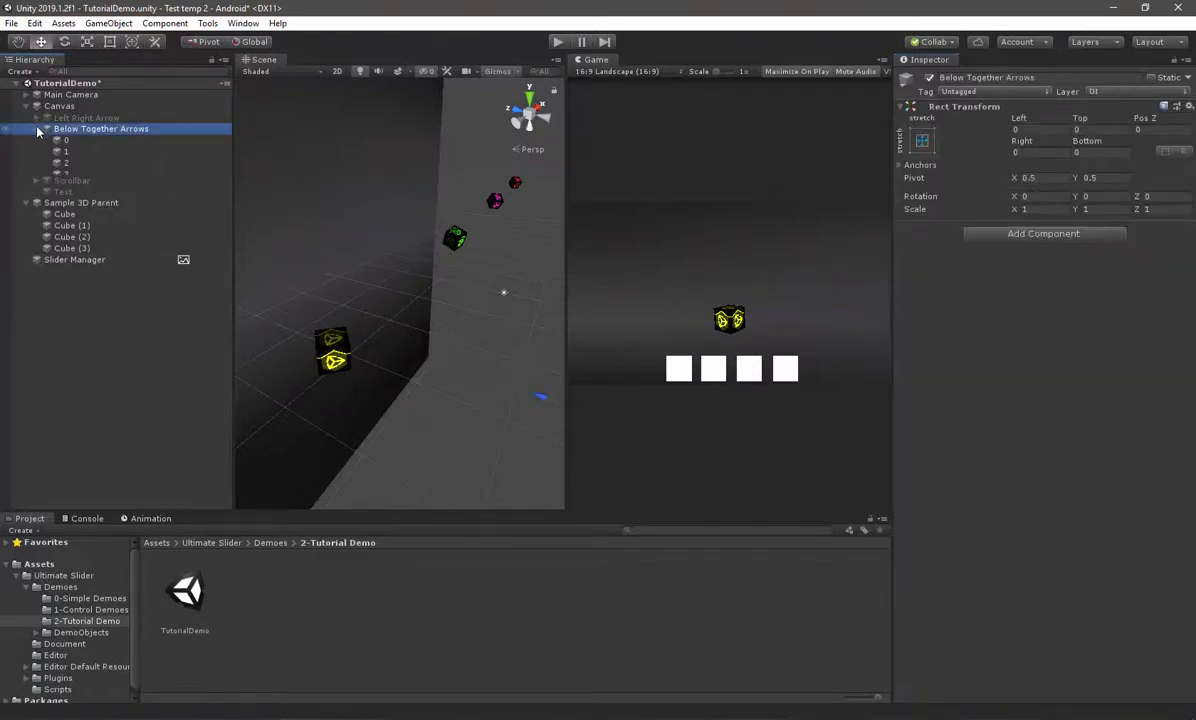
click(930, 78)
Activate the Scrollbar object in Canvas and assign it as the Slider Manager's Scroll Bar
click(125, 140)
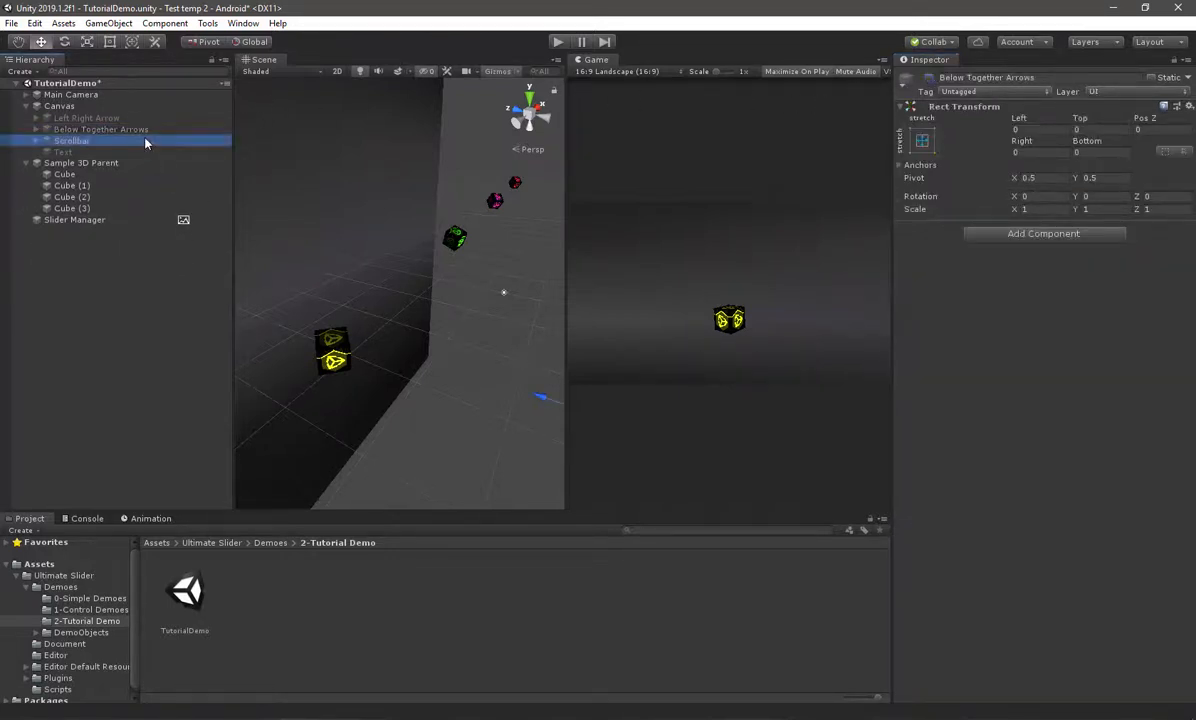
click(930, 78)
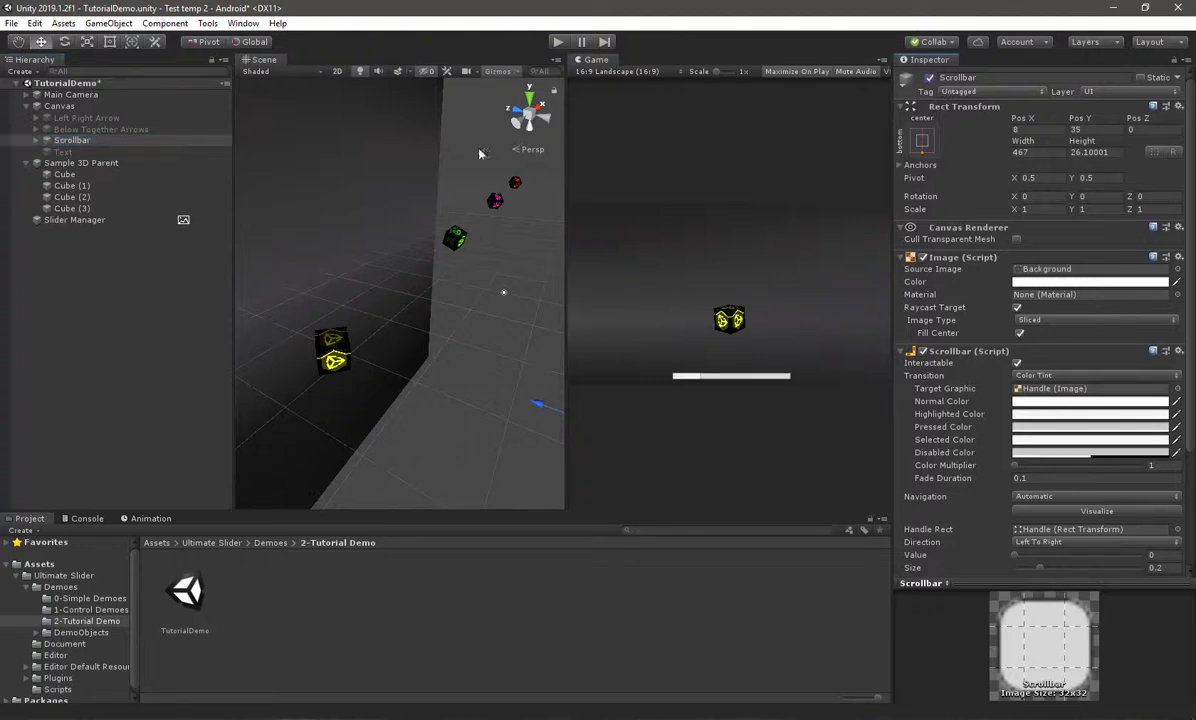
click(125, 221)
drag(72, 140, 1025, 580)
Test moving through the cubes with the scroll bar in play mode
click(556, 42)
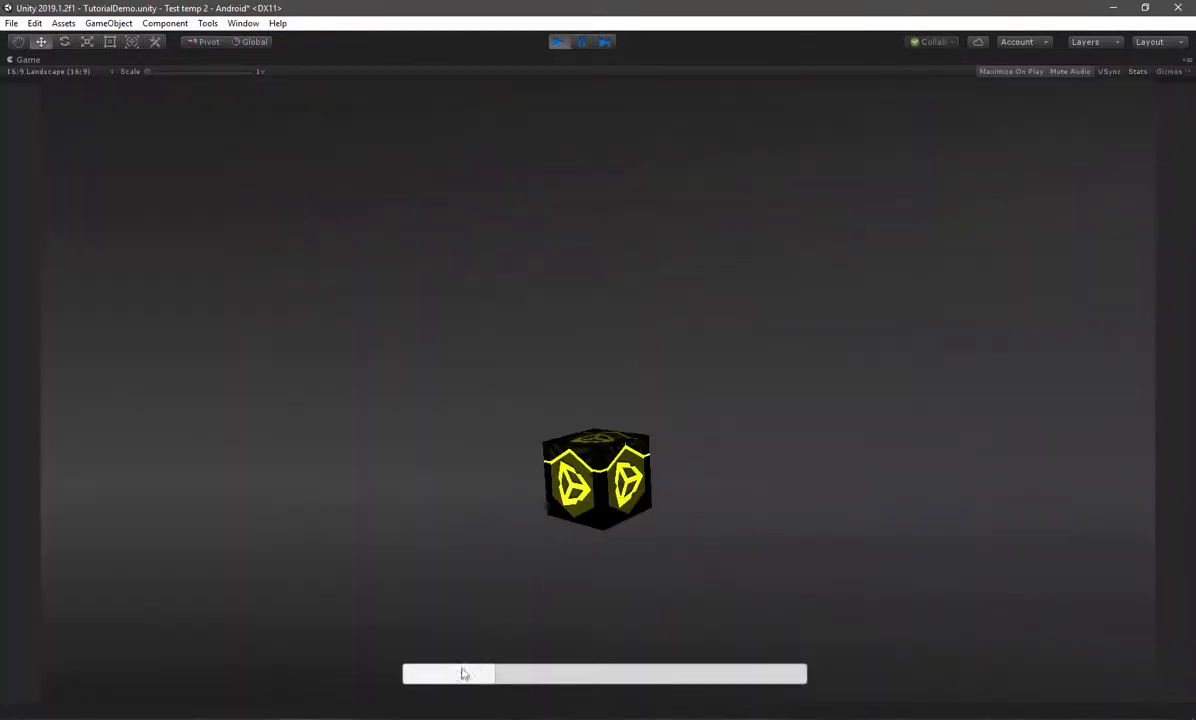
drag(462, 672, 414, 662)
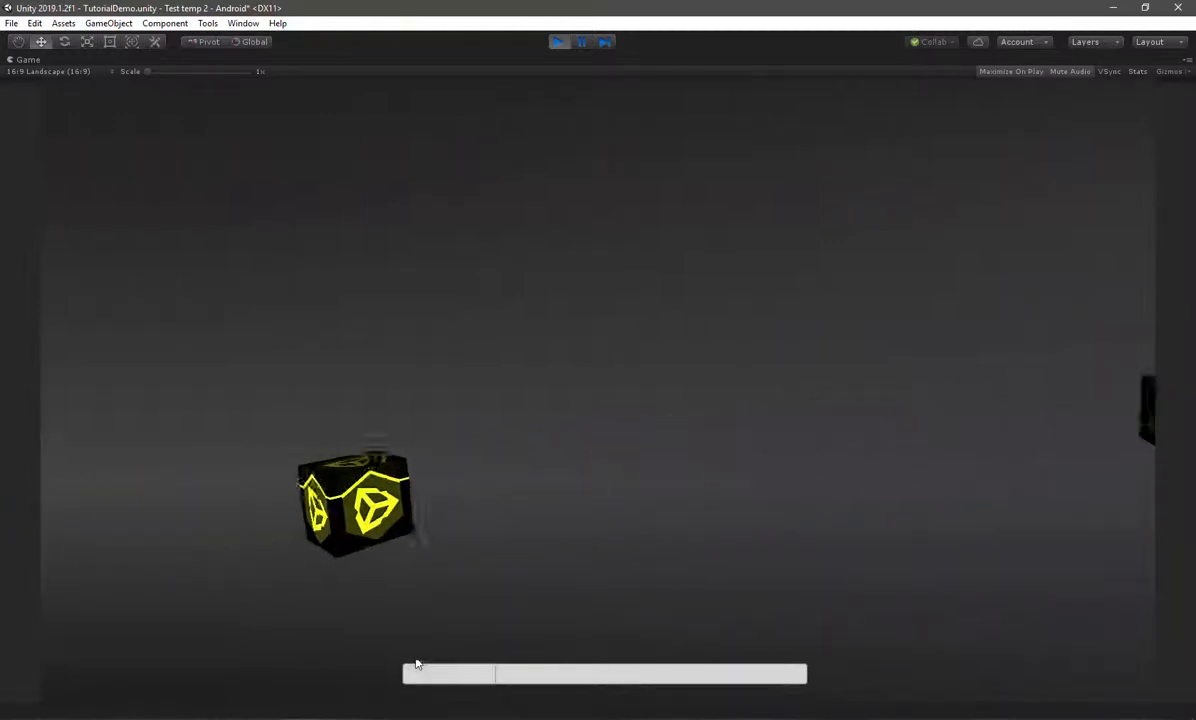
click(558, 41)
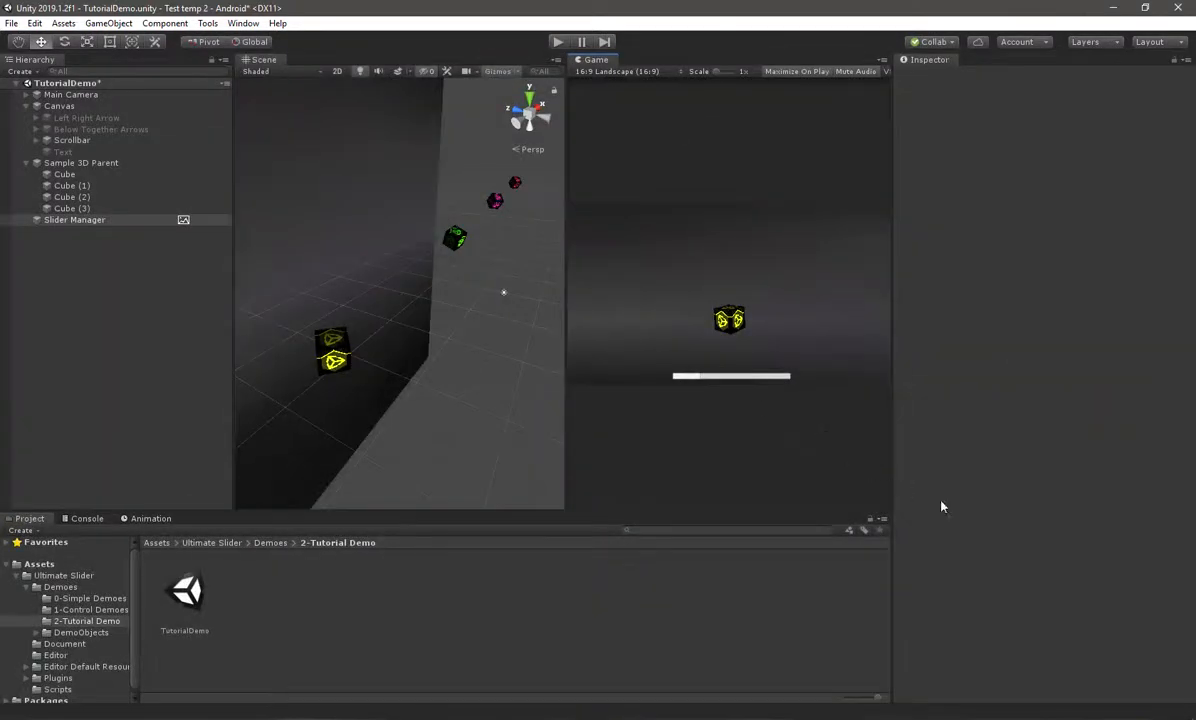
Enable Use Swipe alongside the Scroll control type and test swiping the cubes in play mode
click(1032, 493)
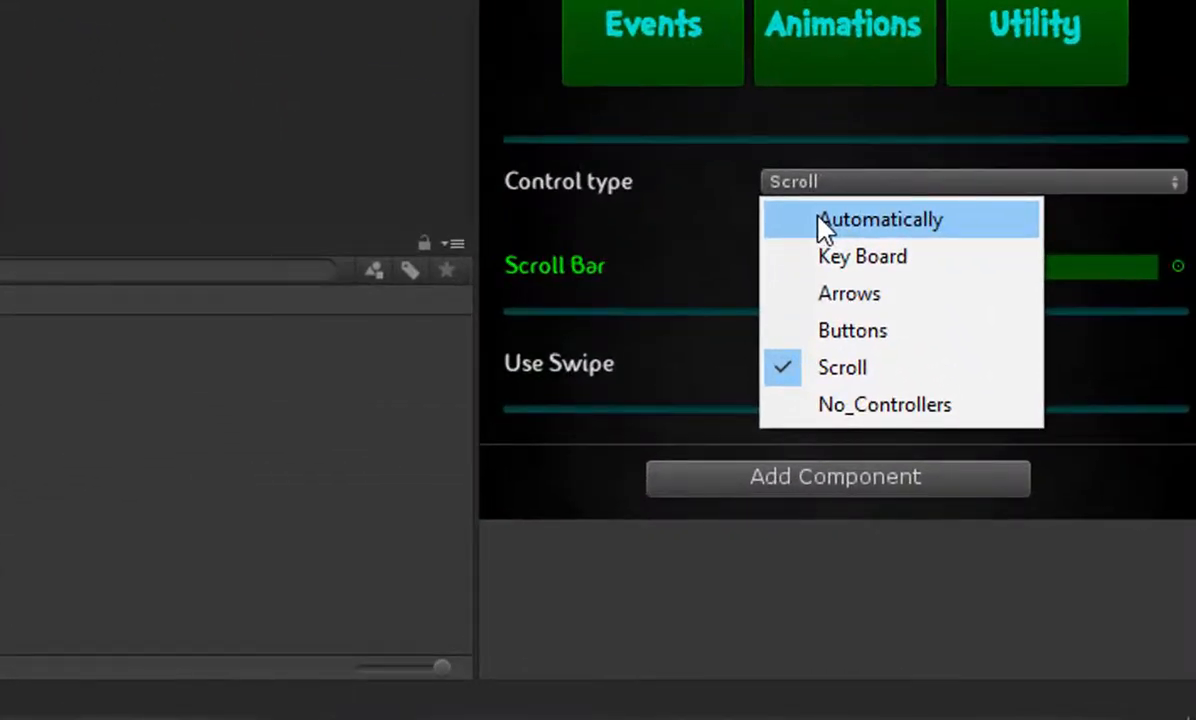
click(775, 555)
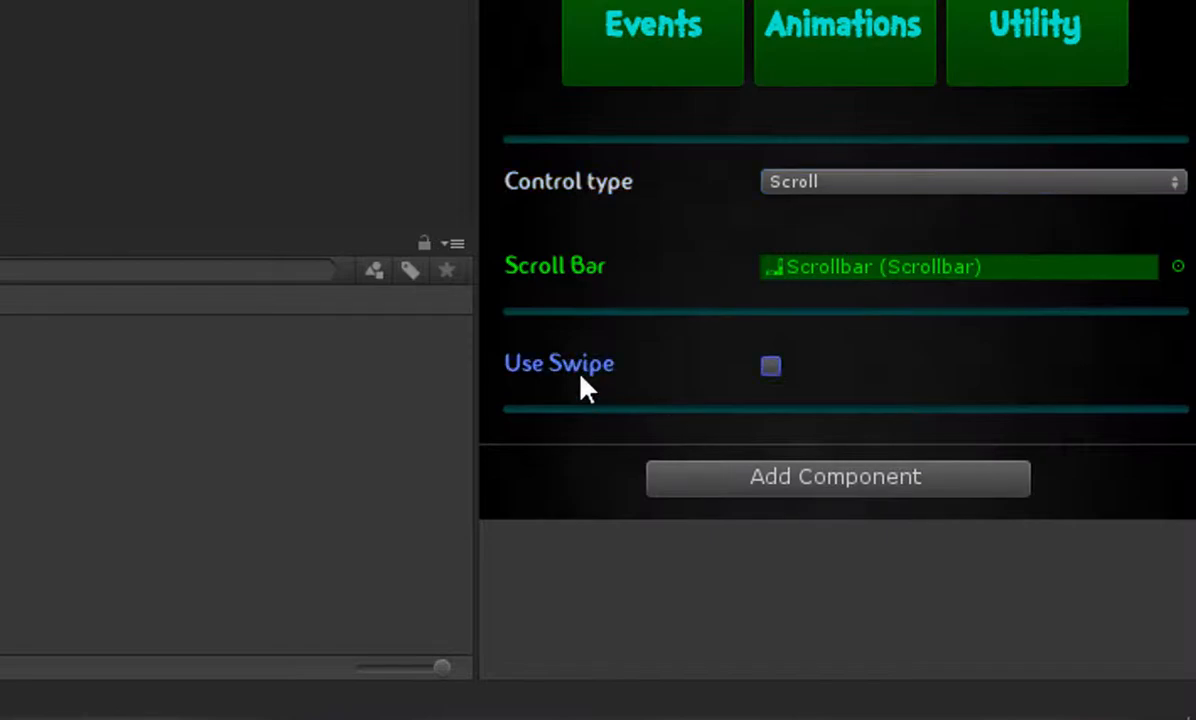
mouse_move(590, 388)
click(769, 366)
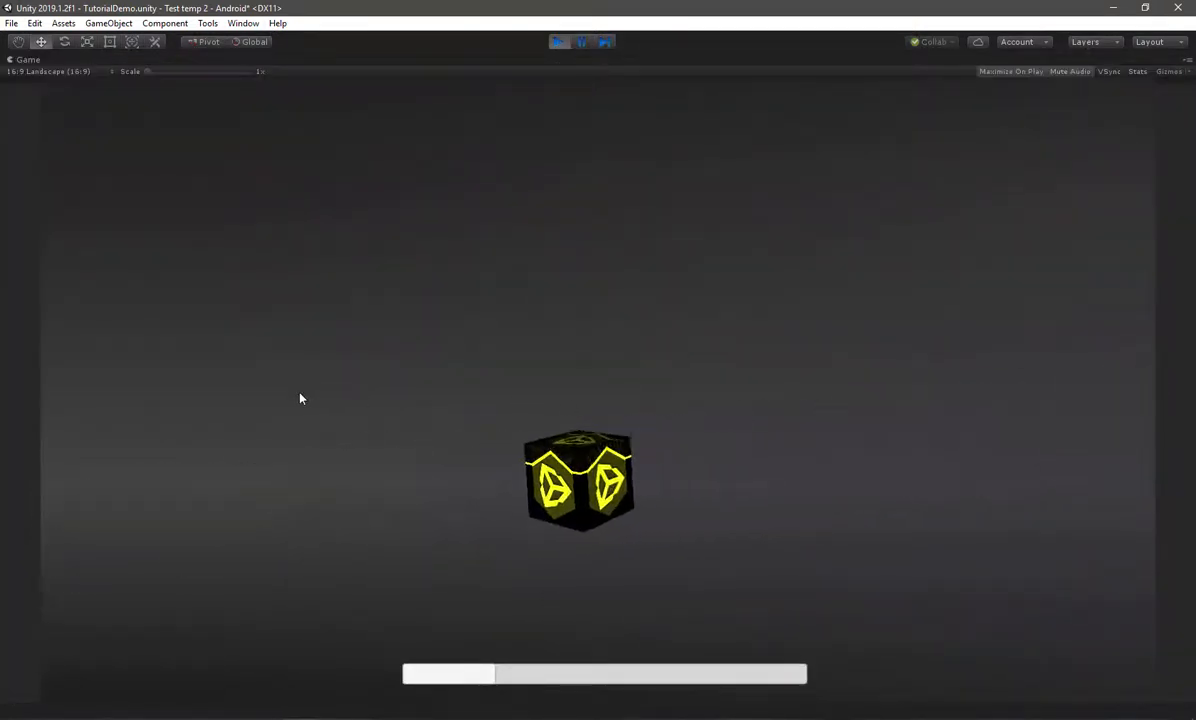
click(557, 42)
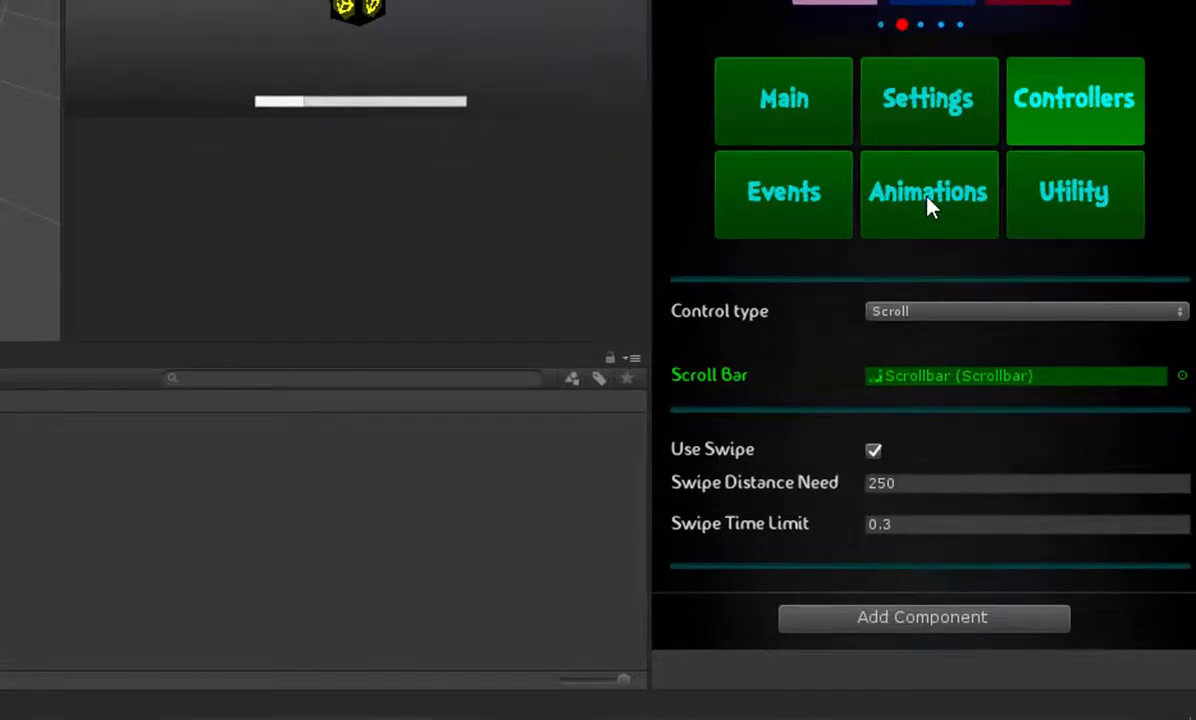
Set the slide animation Model of the Slider Manager to Punch Scale
click(928, 200)
click(916, 379)
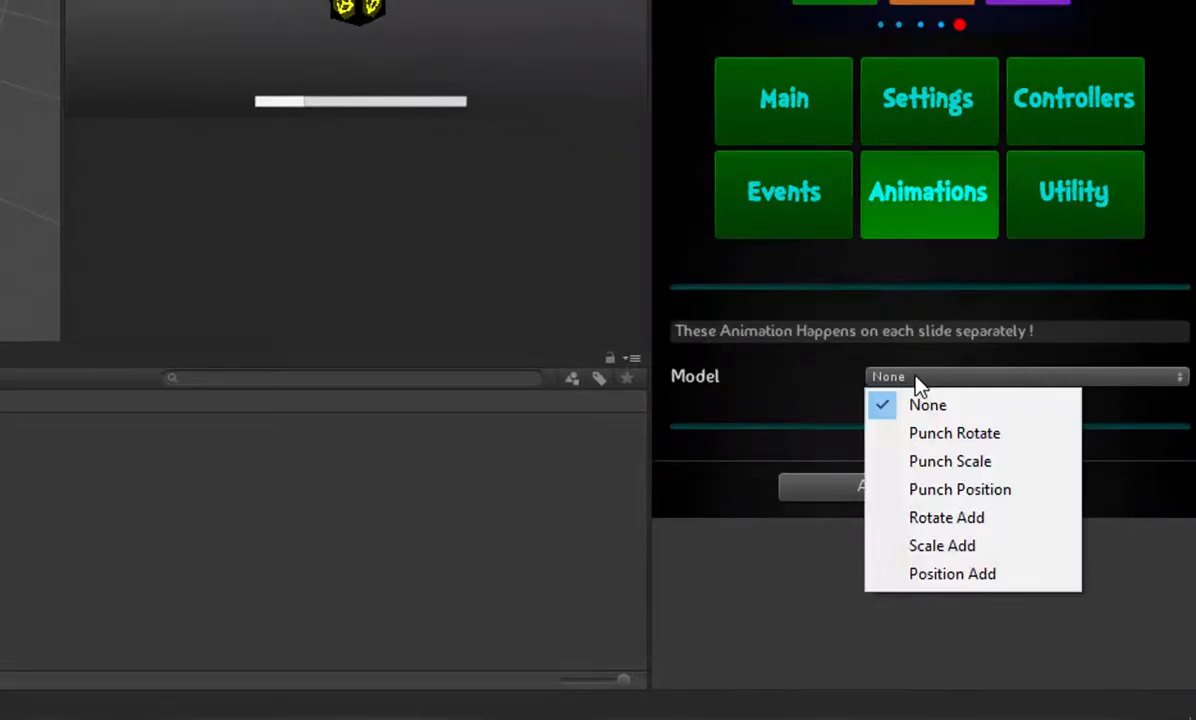
click(930, 465)
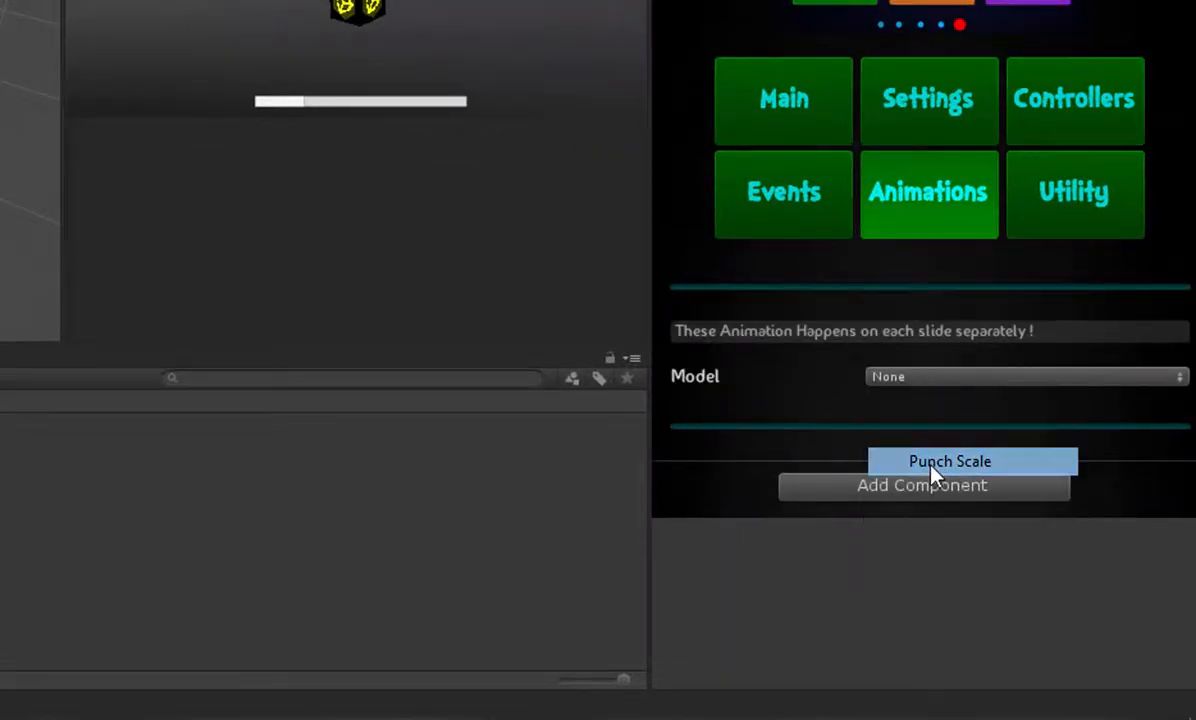
scroll(887, 386, down, 3)
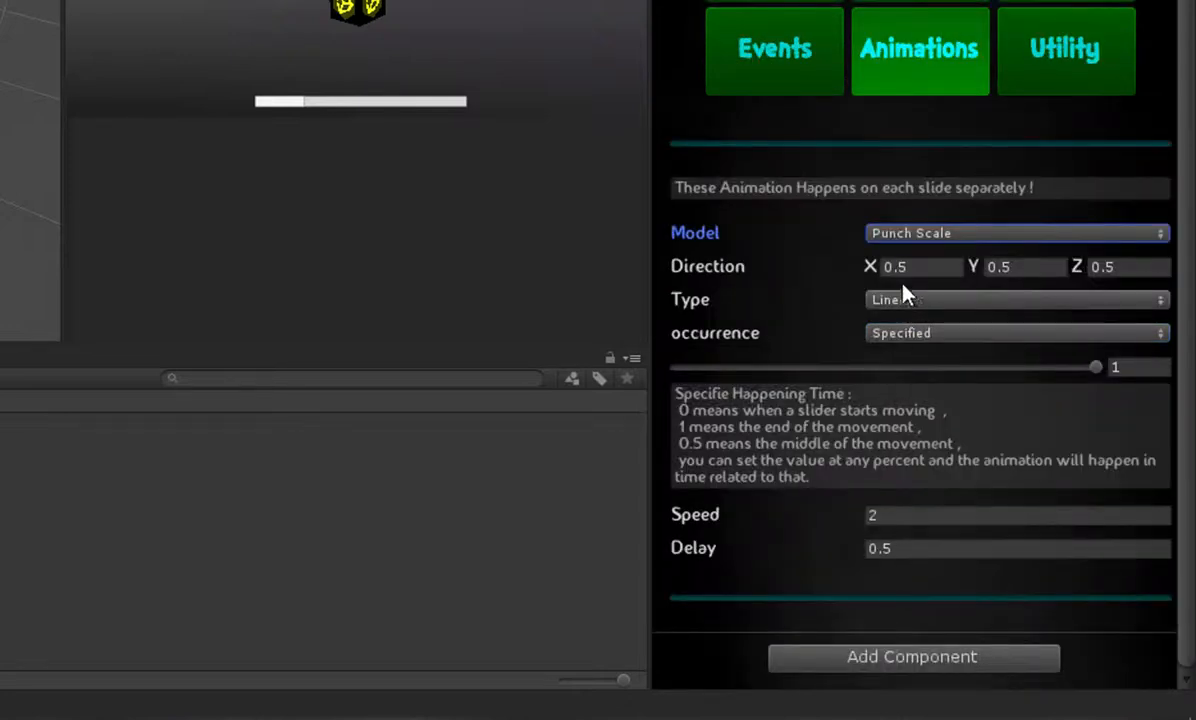
Check the Punch Scale animation's X, Y and Z Direction fields and the available animation models
click(732, 266)
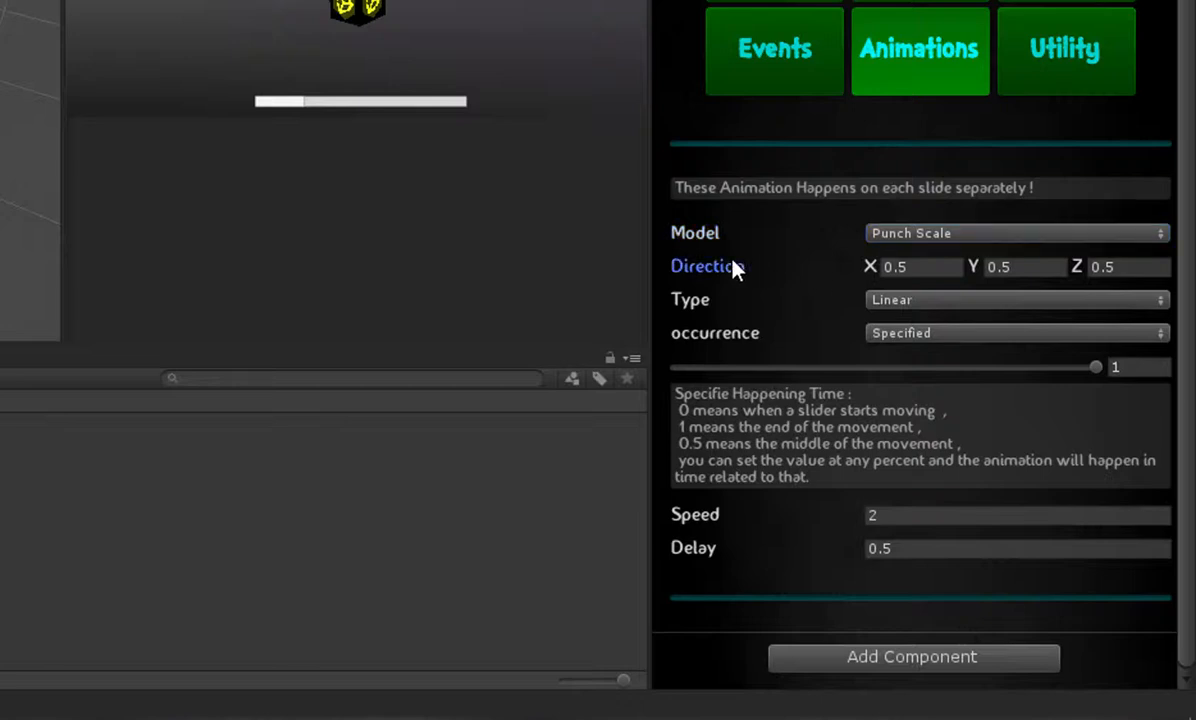
click(892, 264)
click(1008, 266)
click(1162, 270)
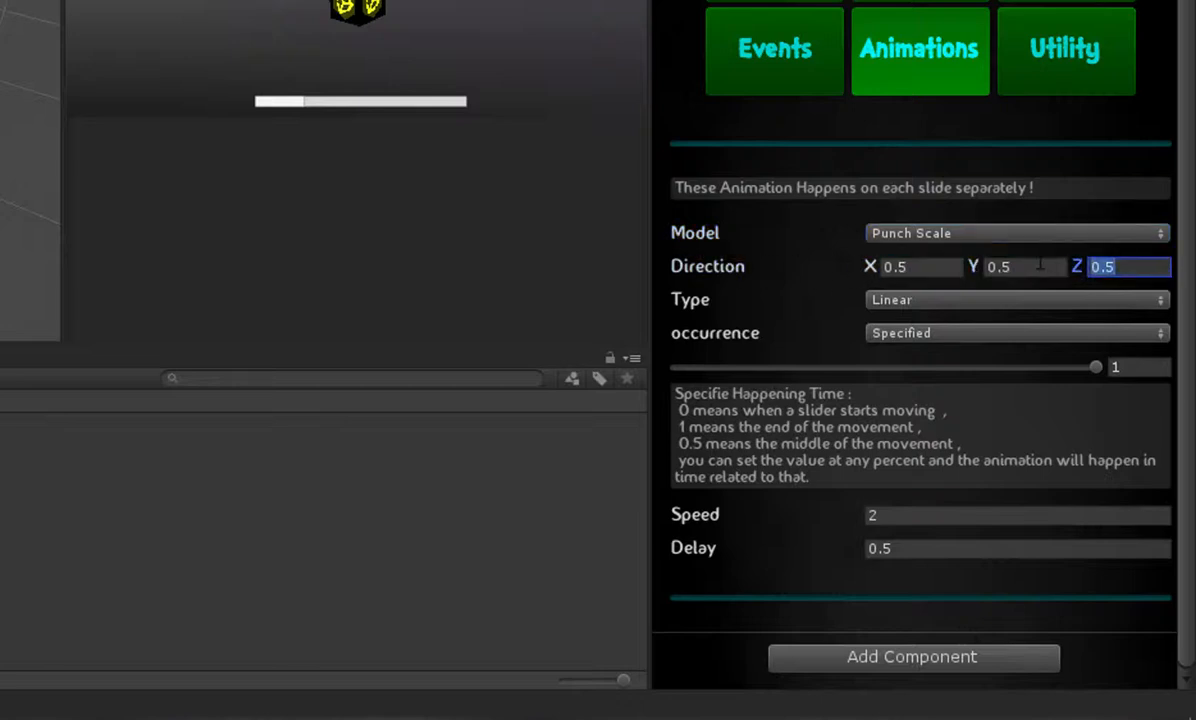
click(925, 234)
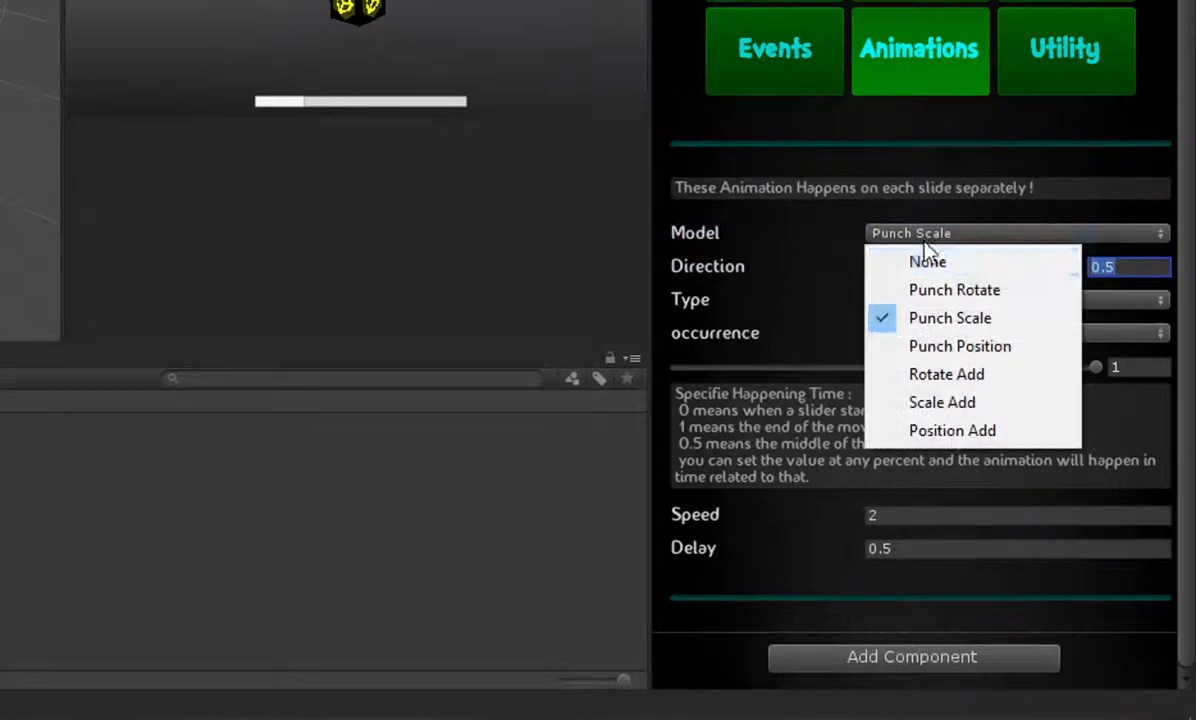
click(812, 316)
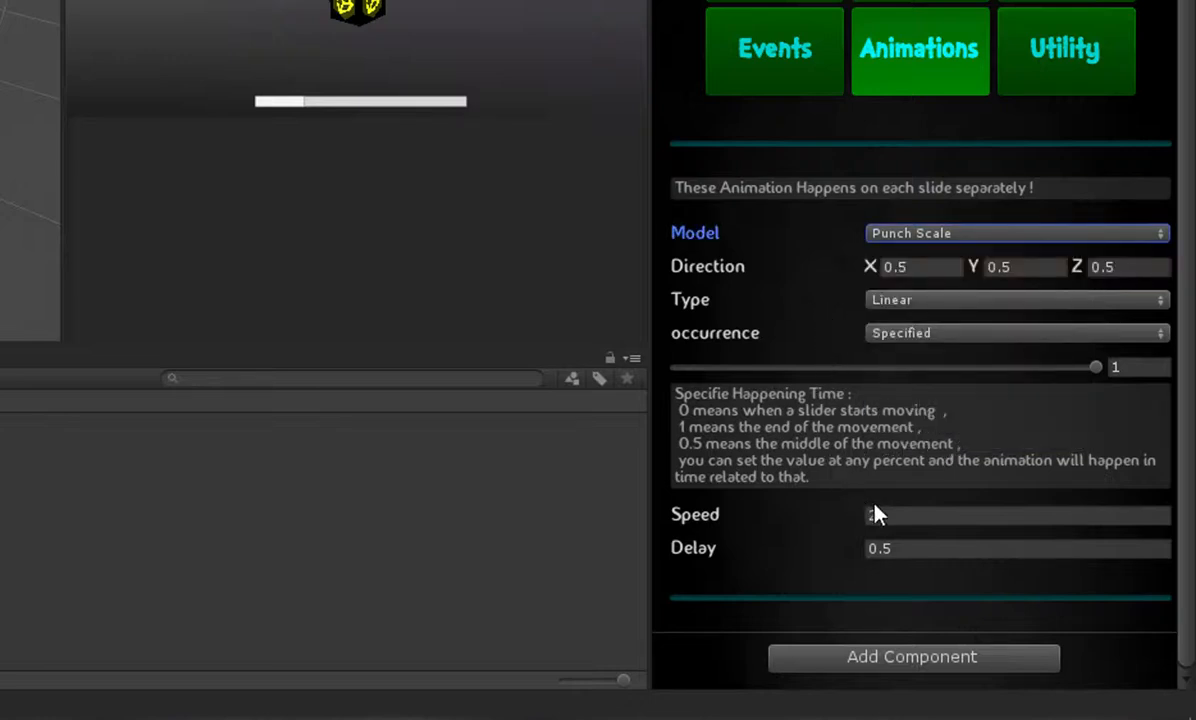
Set the Punch Scale animation's occurrence to Always and its format to Loop
click(906, 336)
click(910, 361)
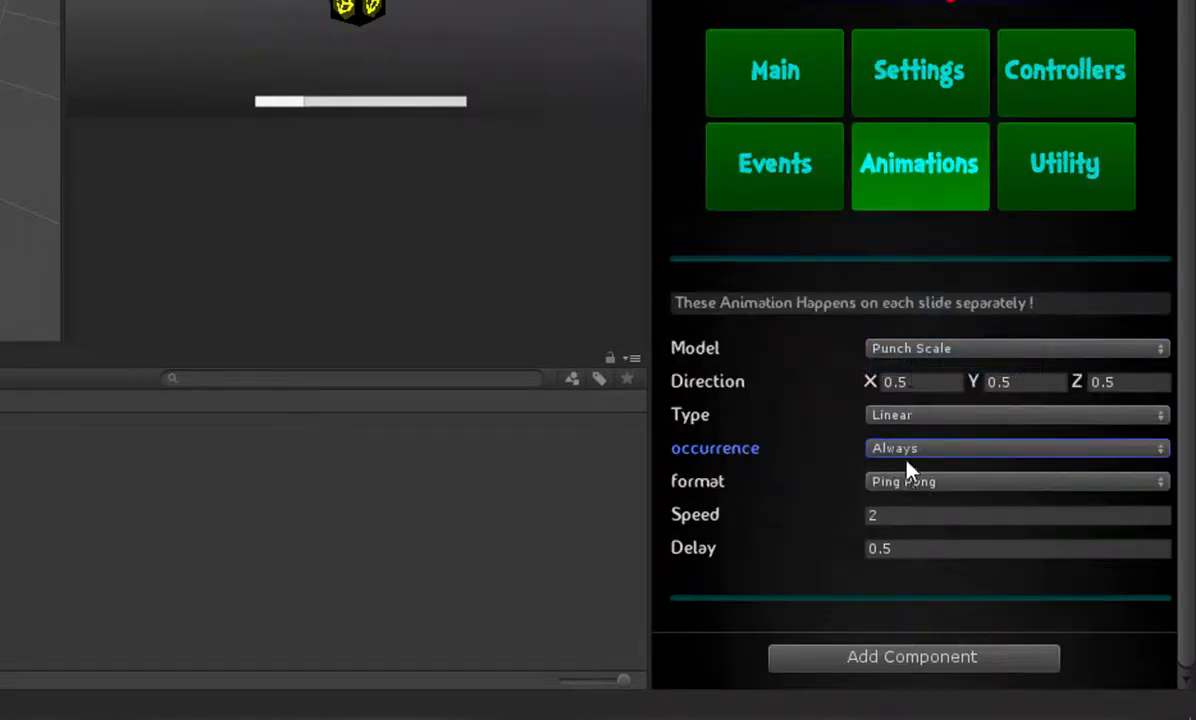
click(908, 485)
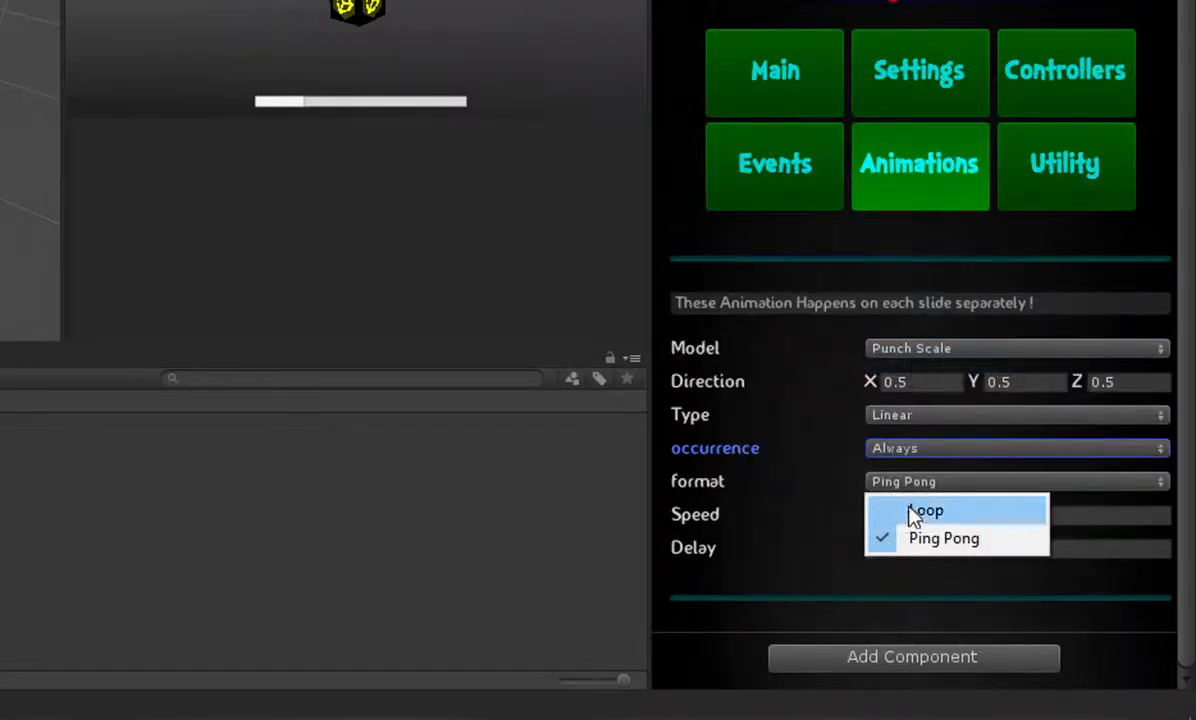
click(916, 511)
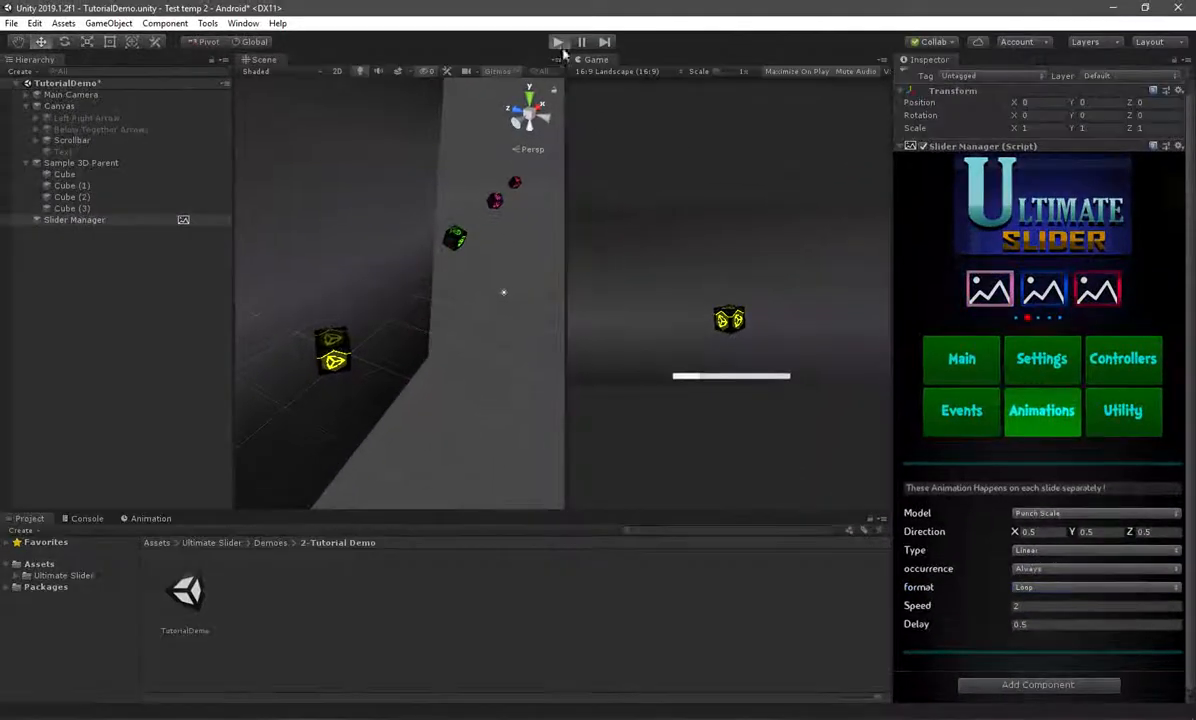
Test the looping slide animation in play mode by moving through the cubes with the scroll bar, and exit play mode
click(558, 43)
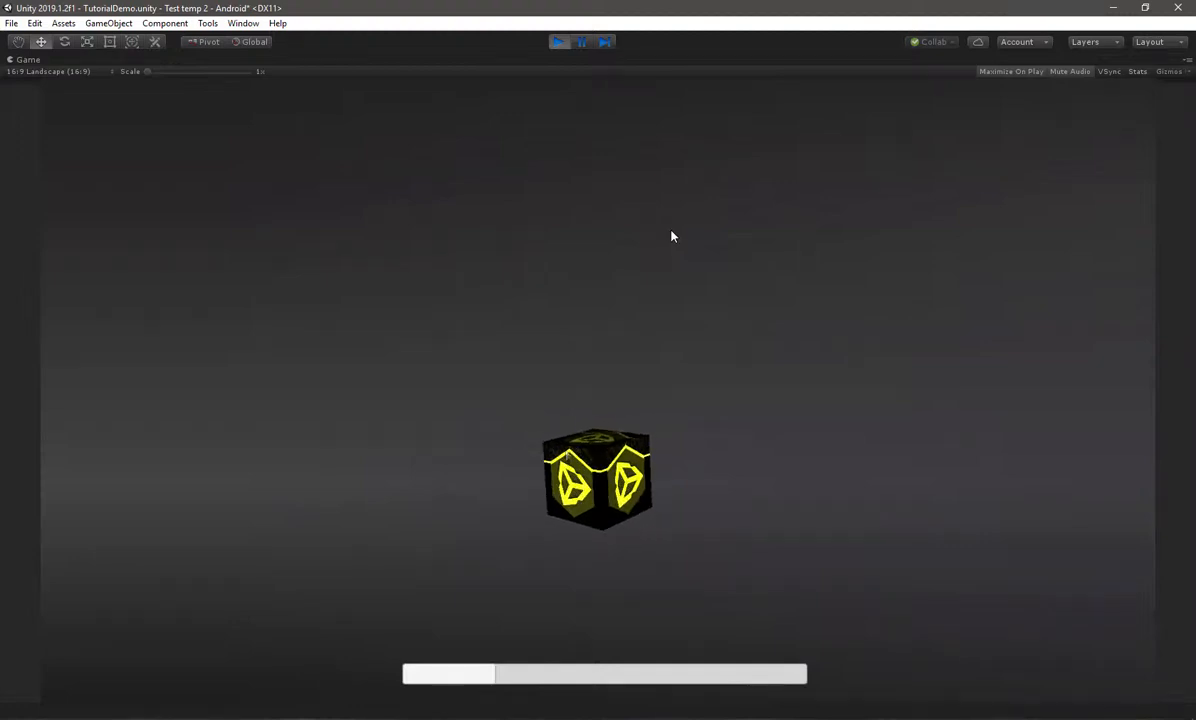
drag(459, 680, 708, 677)
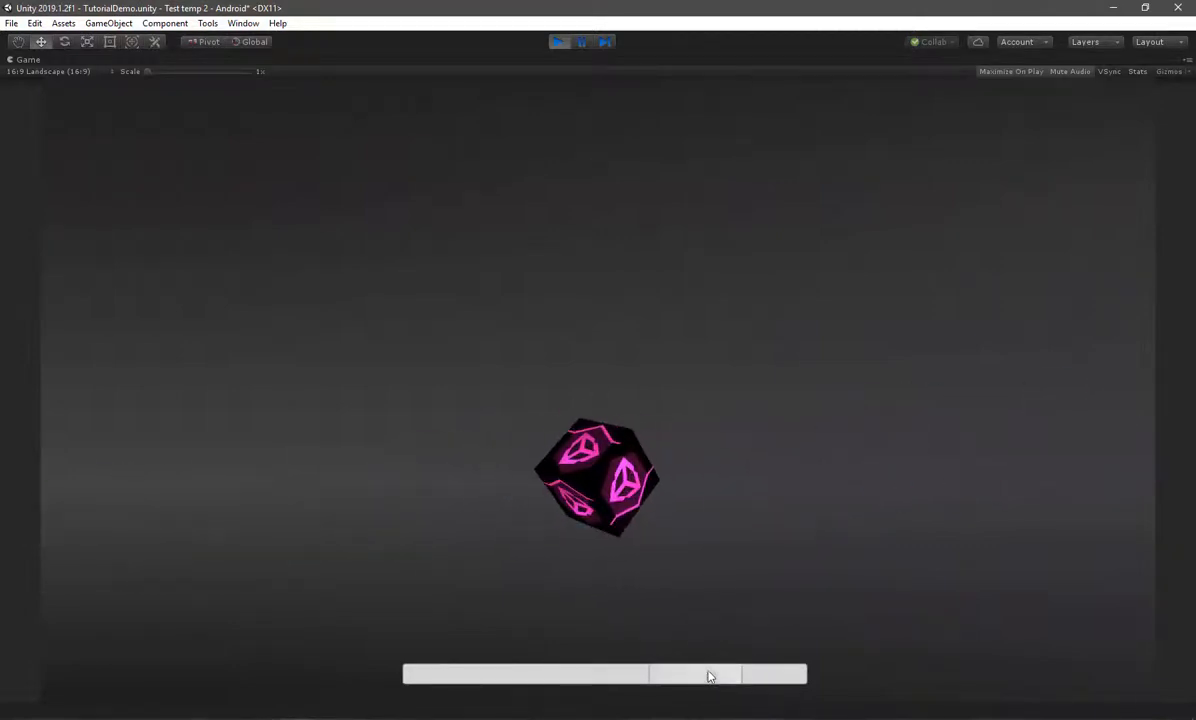
click(557, 42)
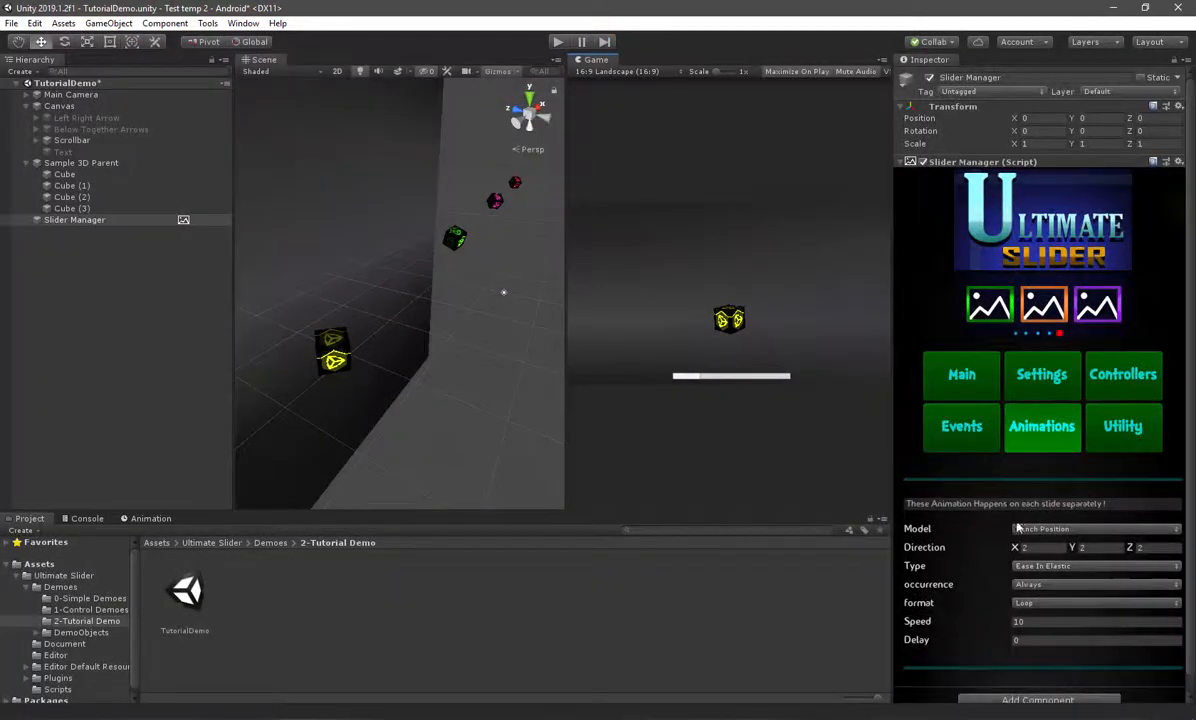
Change the slide animation's occurrence to Specified and set its happening time to 0.502
click(1042, 585)
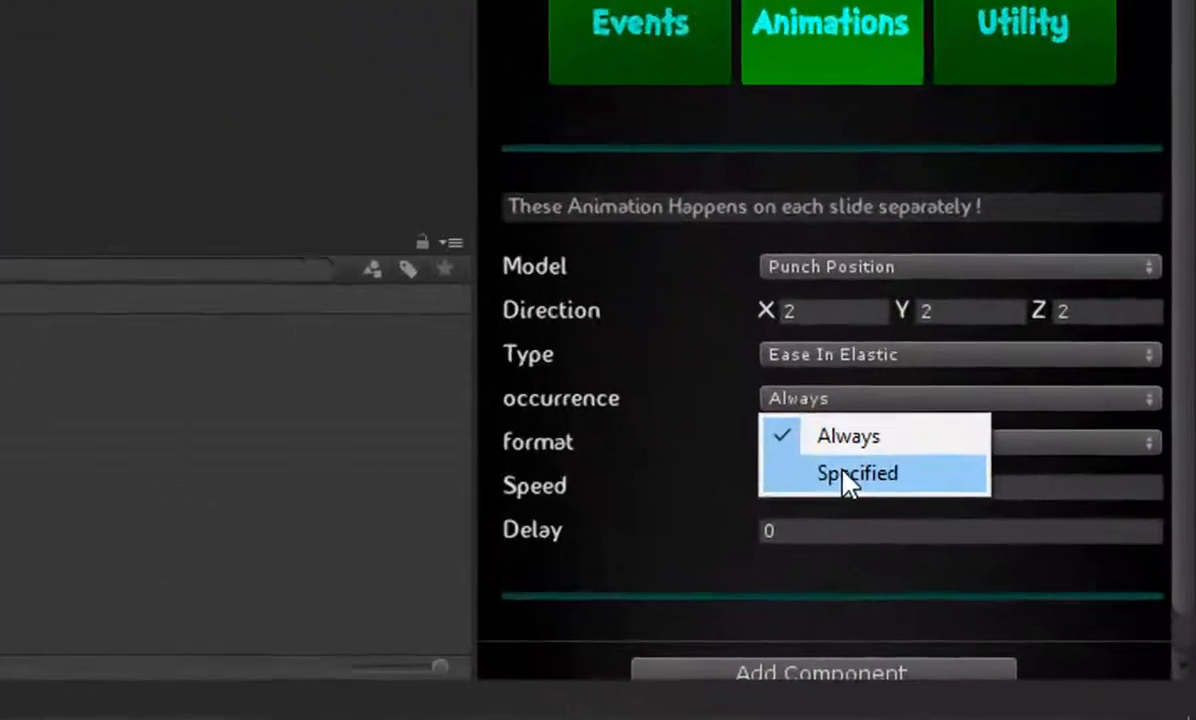
click(1015, 588)
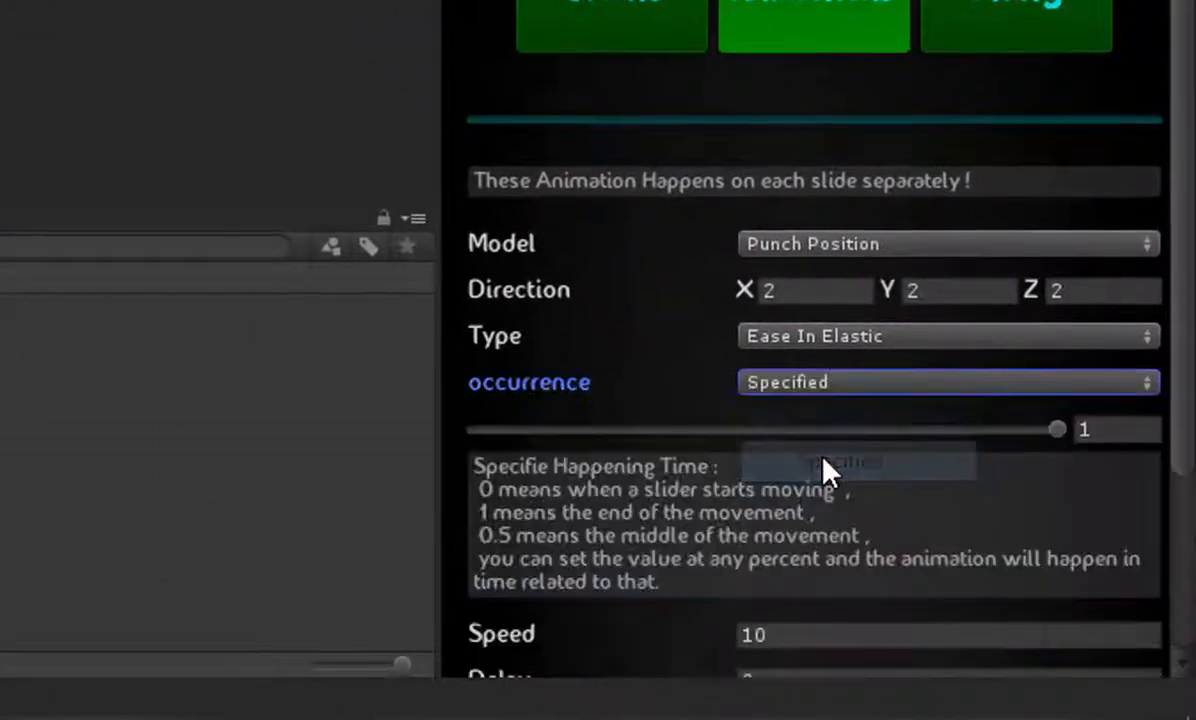
drag(990, 436, 772, 450)
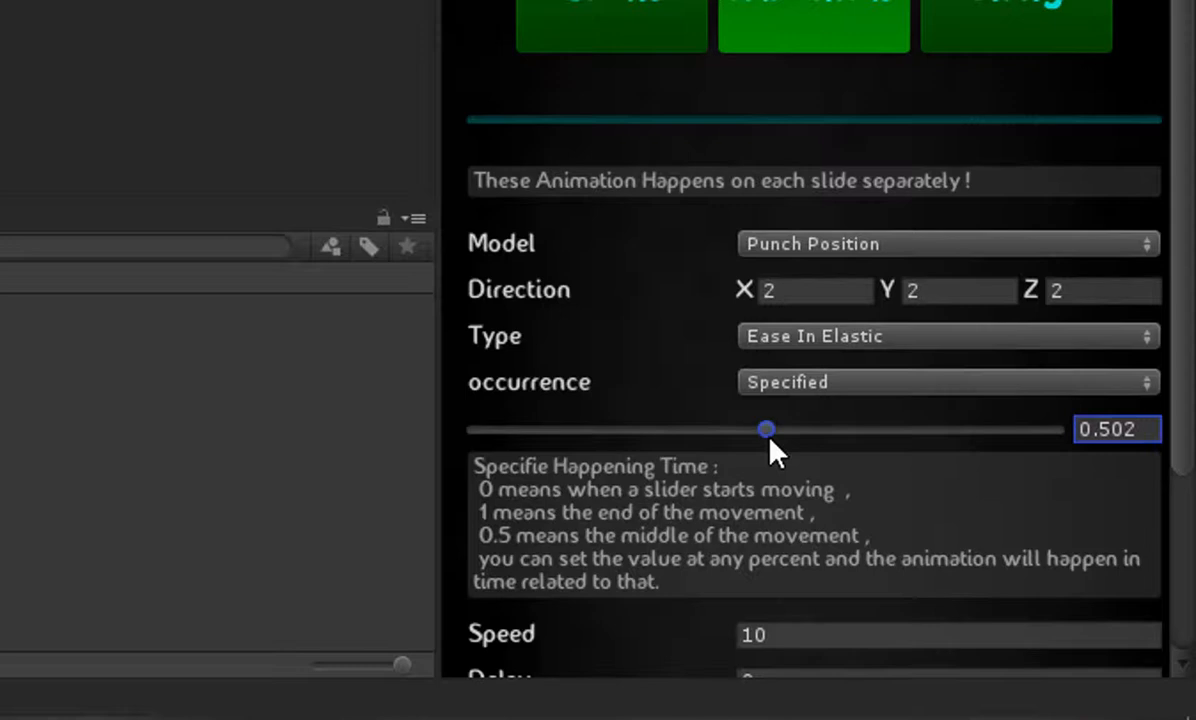
Switch the slide animation Model to Punch Rotate and set its Direction to 10 on X, Y and Z
click(803, 246)
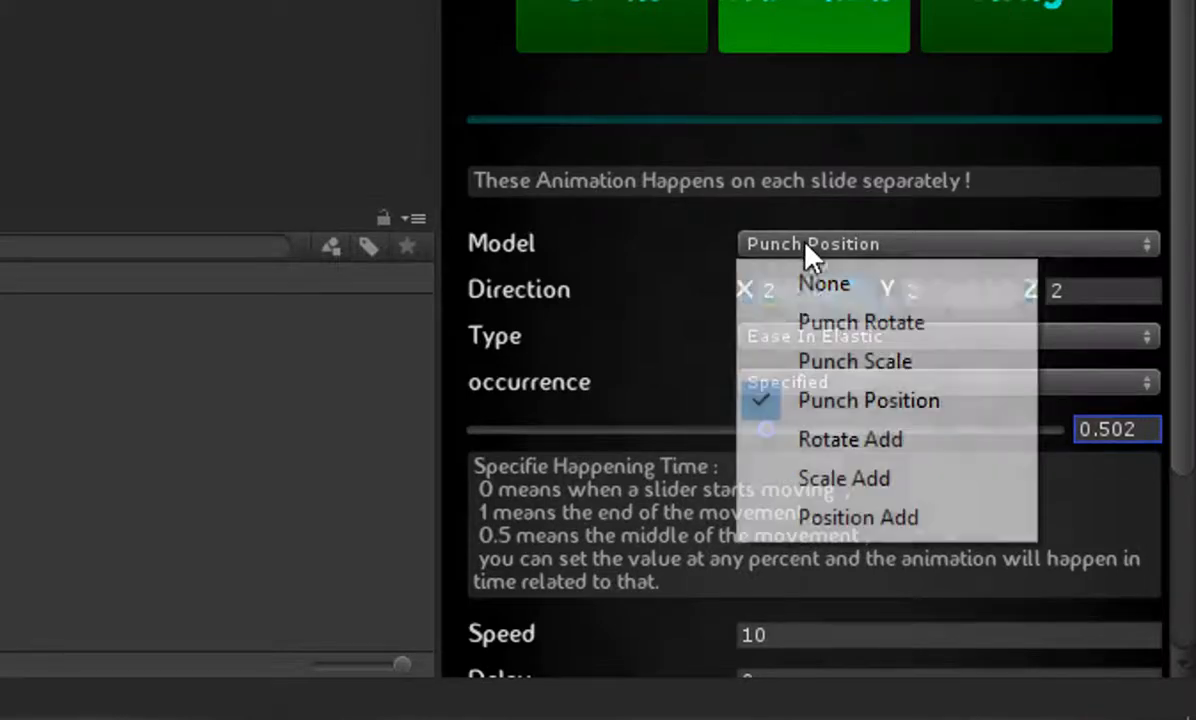
click(815, 338)
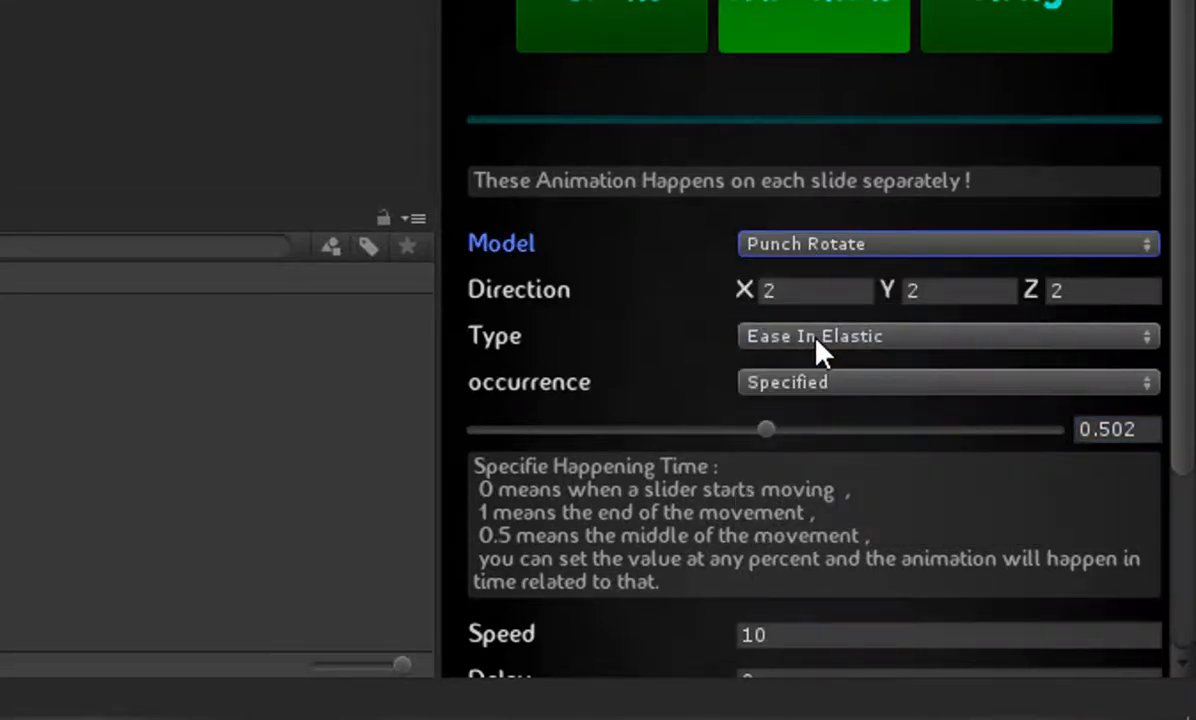
click(802, 292)
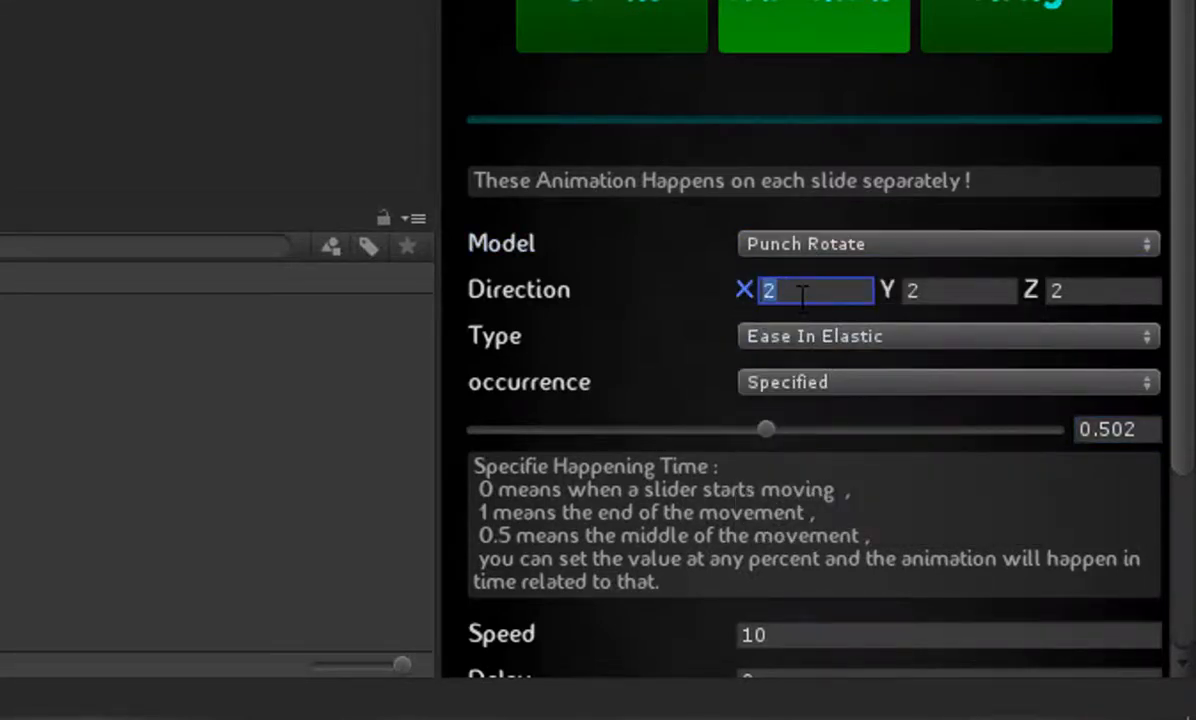
text(10)
key(Tab)
text(10)
key(Tab)
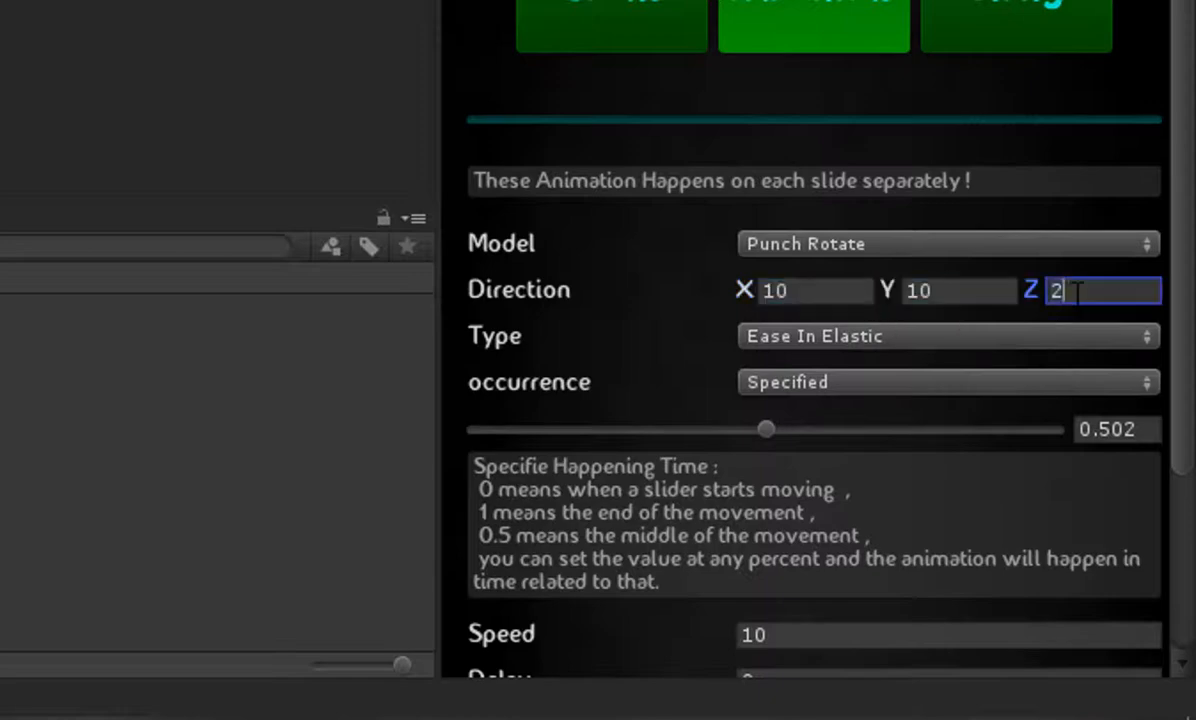
text(10)
Set the Punch Rotate animation's Type to Ease In Back and its Speed to 15
scroll(889, 272, down, 3)
click(846, 140)
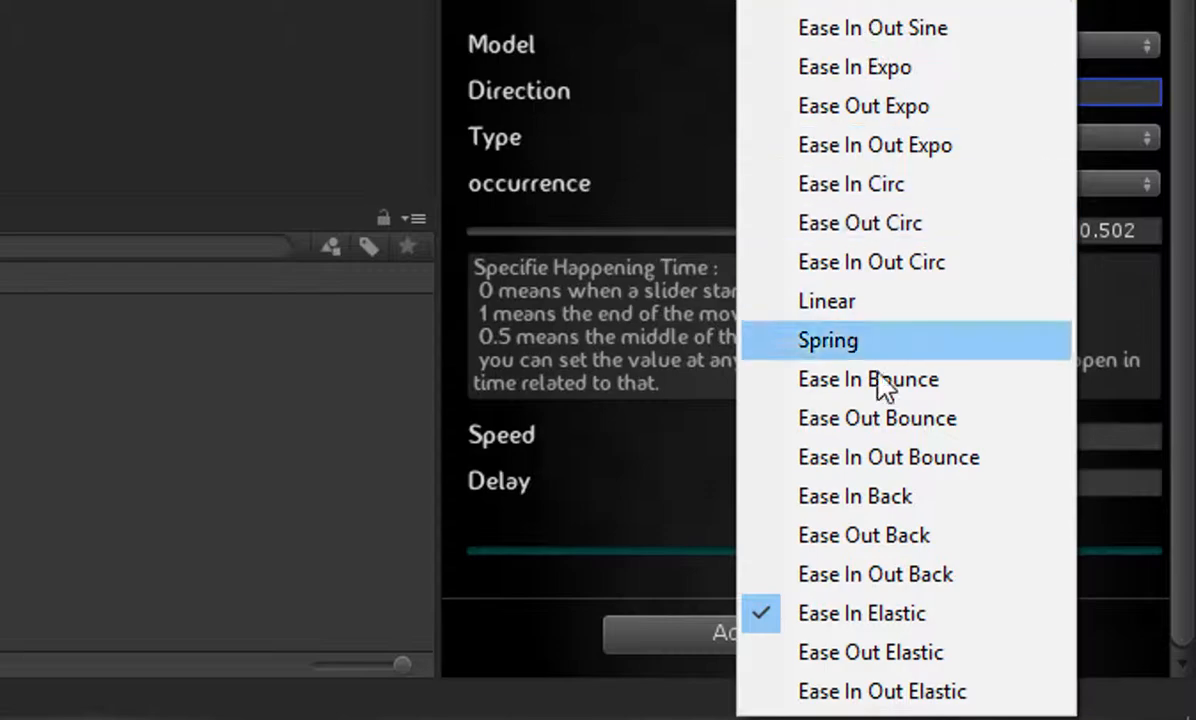
click(868, 494)
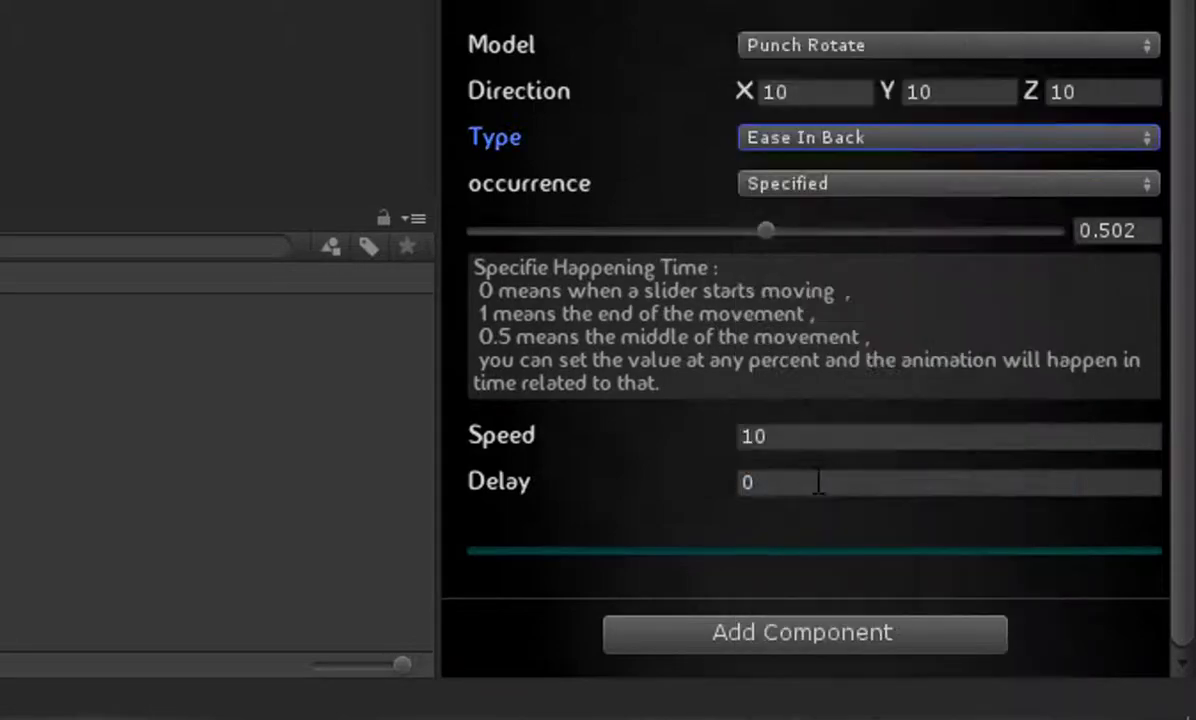
click(793, 436)
text(1)
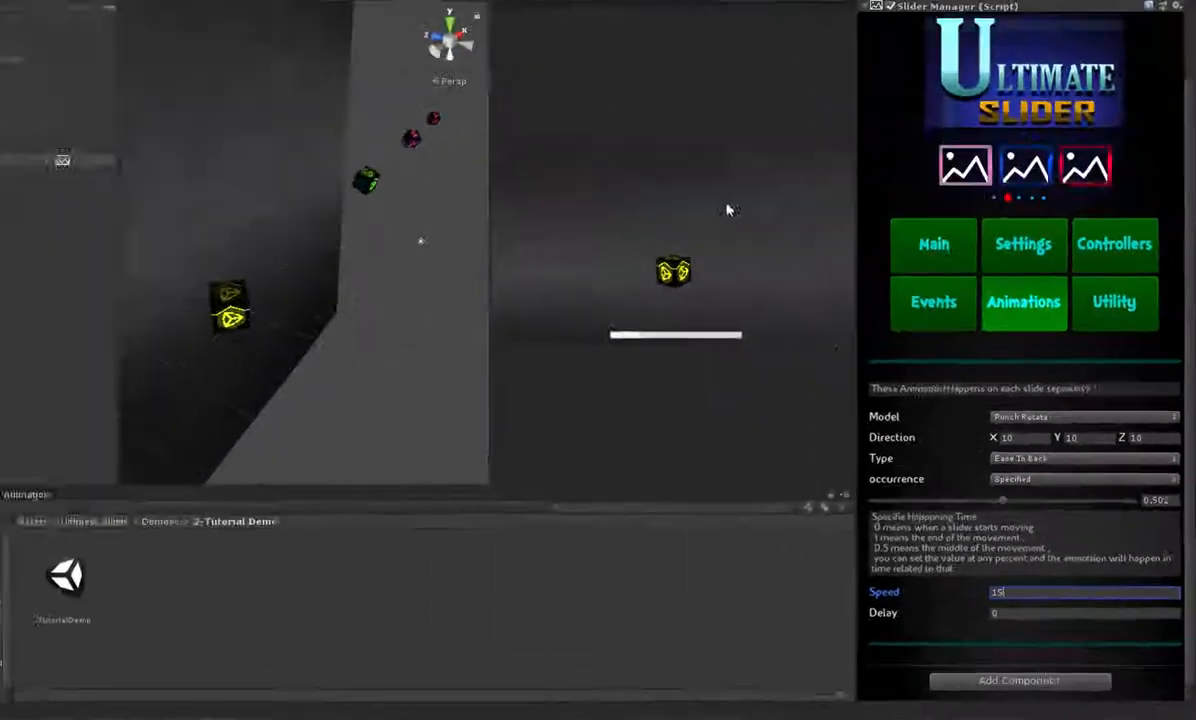
Test the Punch Rotate animation in play mode by moving through the cubes with the scroll bar
key(ctrl+p)
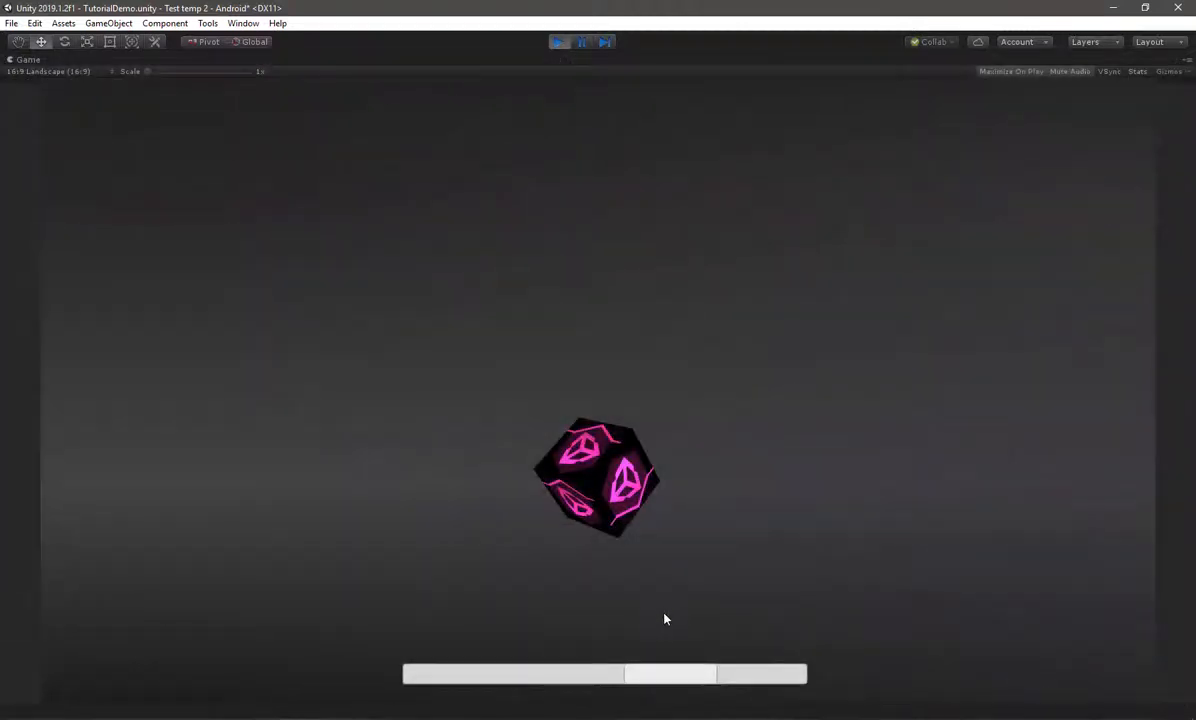
drag(660, 672, 690, 676)
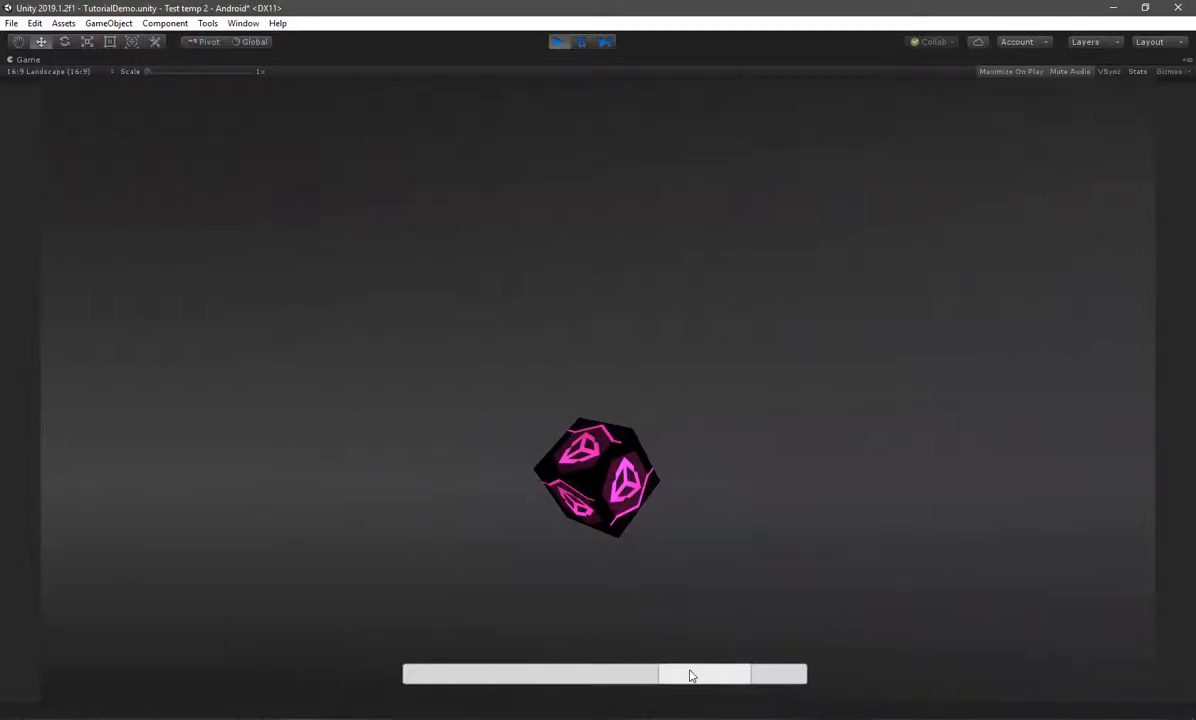